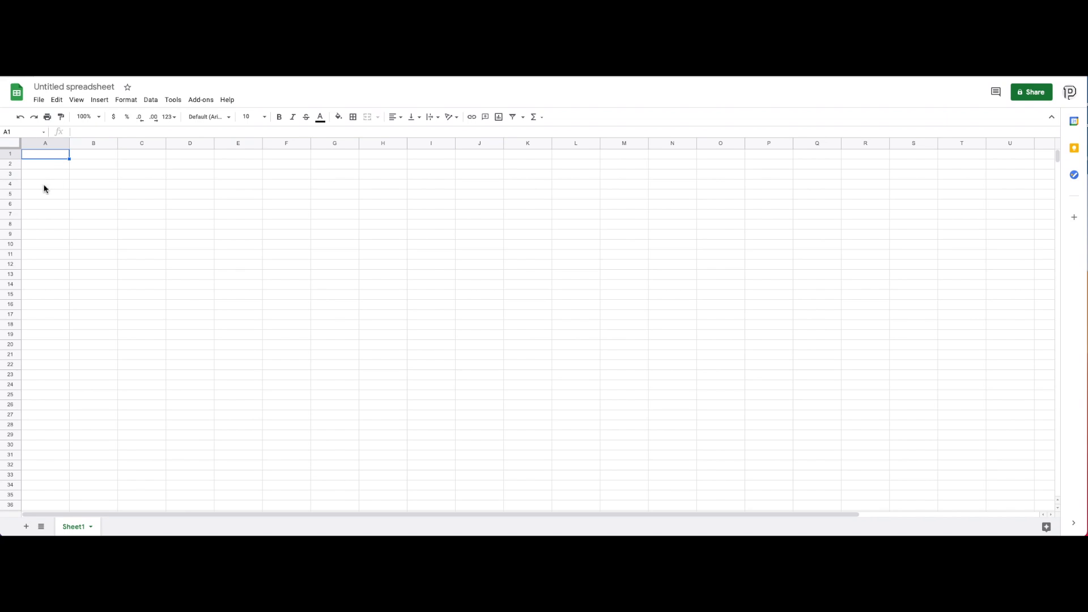
- Enter the headers Date, Categories, Description, Amount and Type across cells A1 to E1
type("Date")
key("Tab")
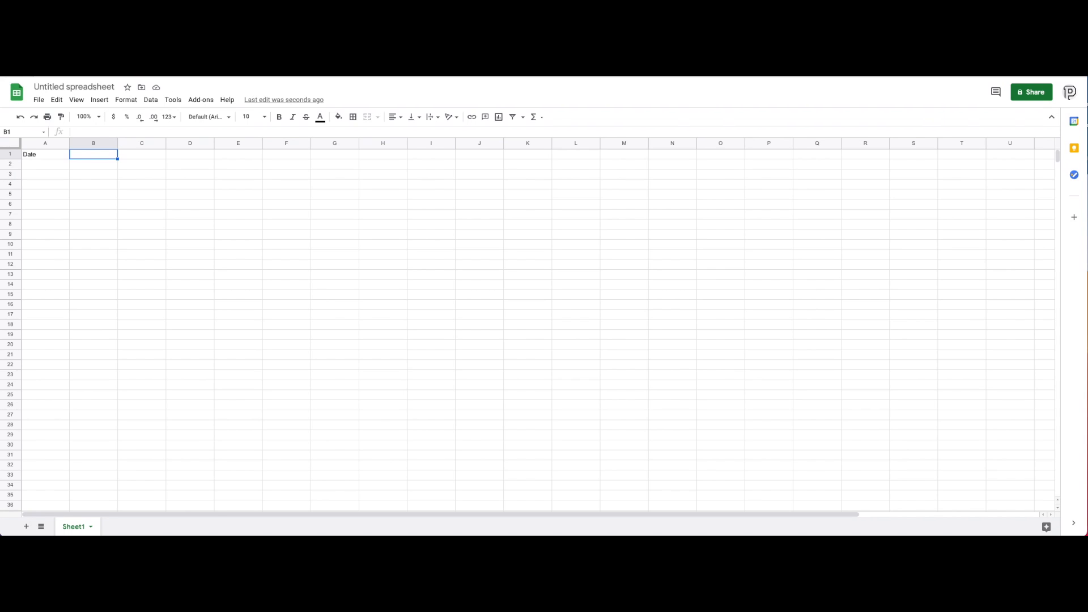
type("Categories")
key("Tab")
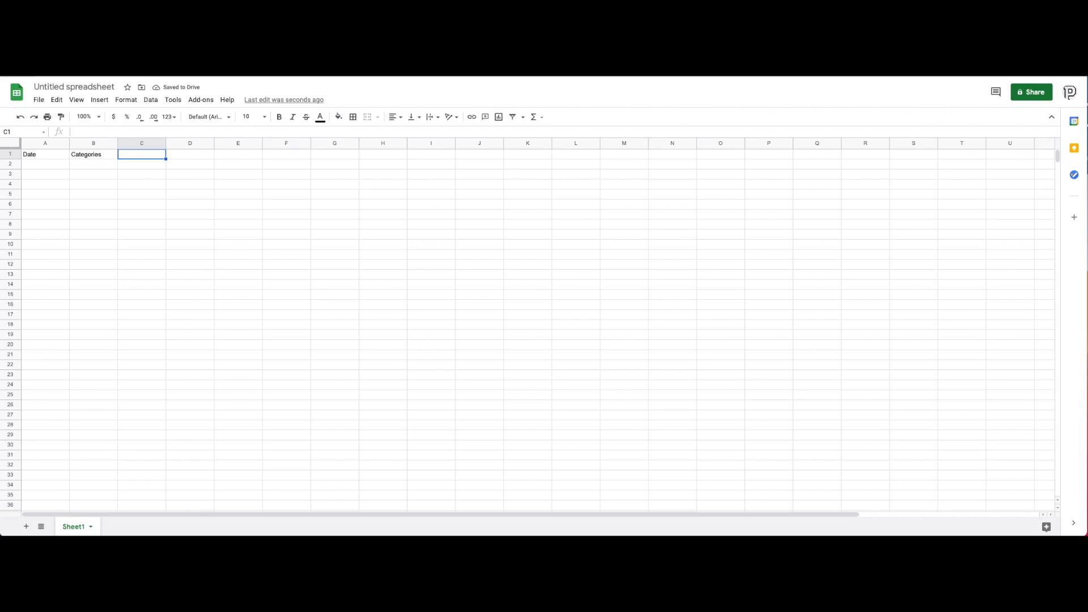
type("Description")
key("Tab")
type("Amount")
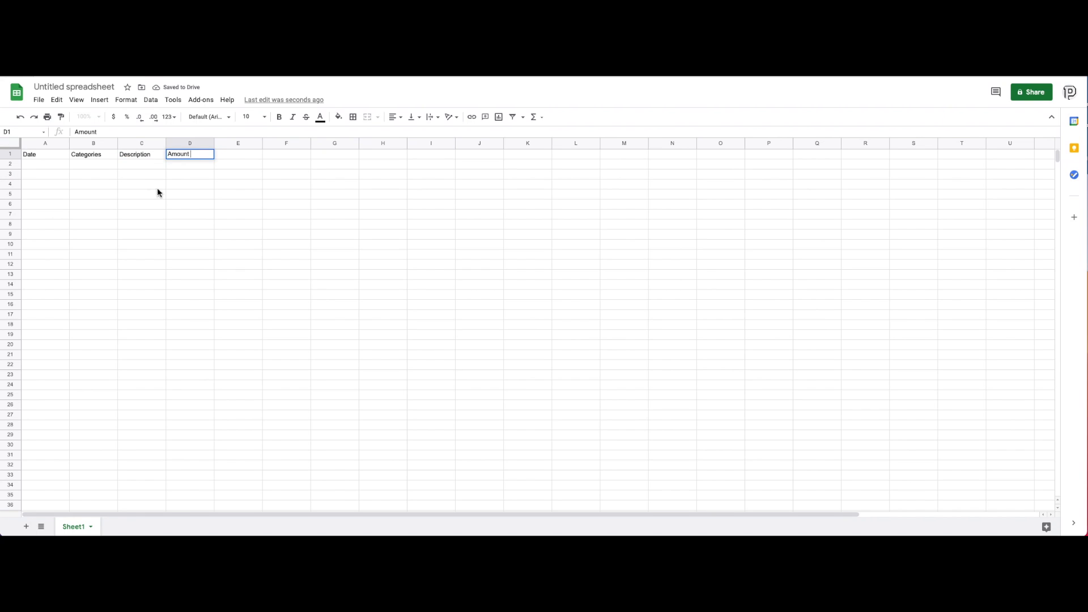
key("Tab")
type("T")
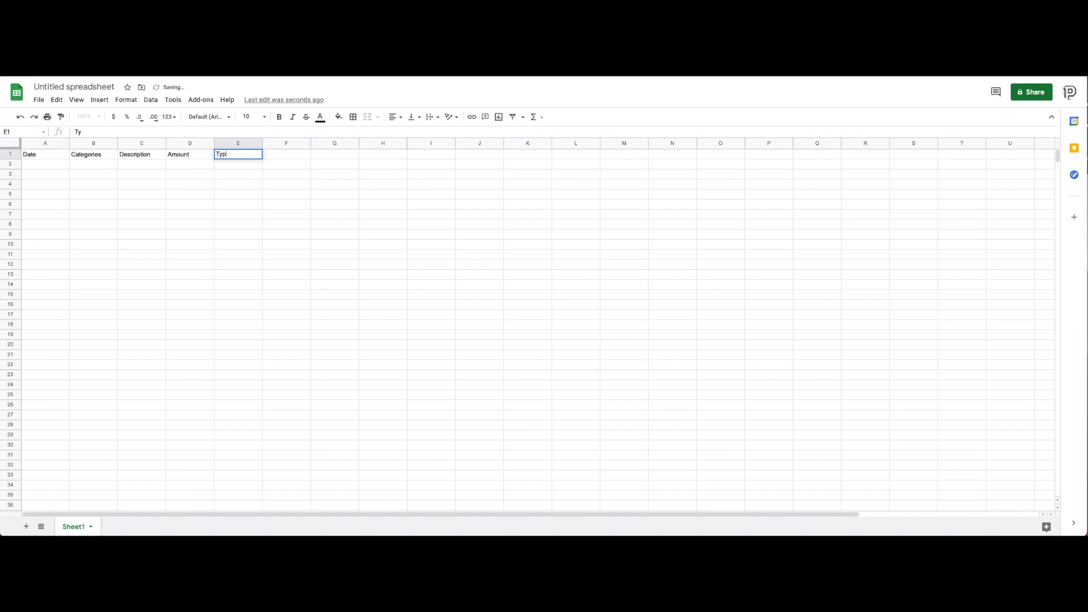
left_click(304, 186)
left_click(231, 156)
left_click(340, 236)
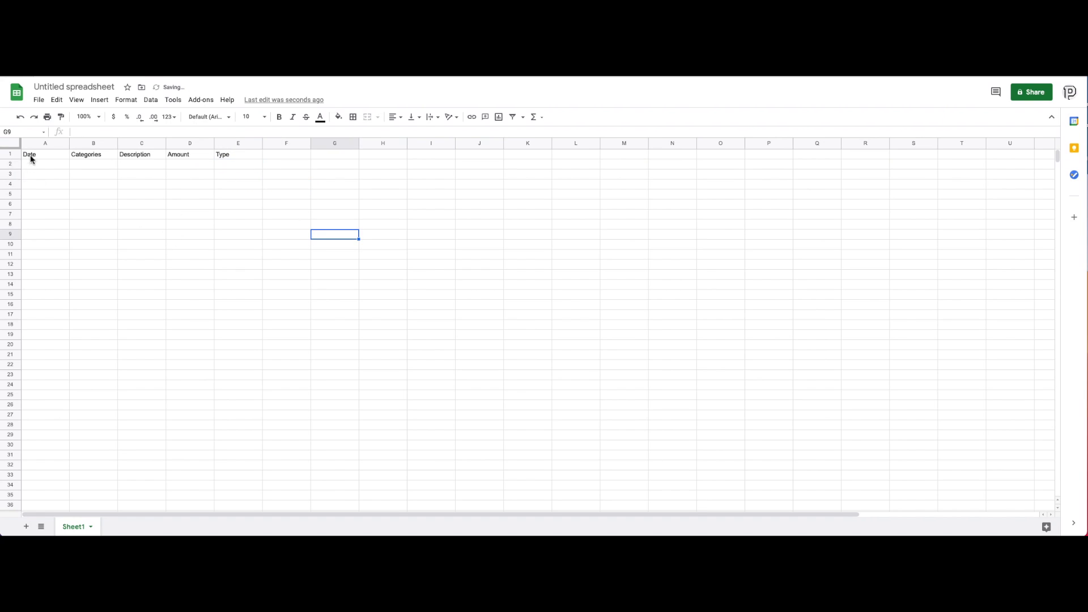
- Format the whole Date column A with the Date number format
left_click(43, 142)
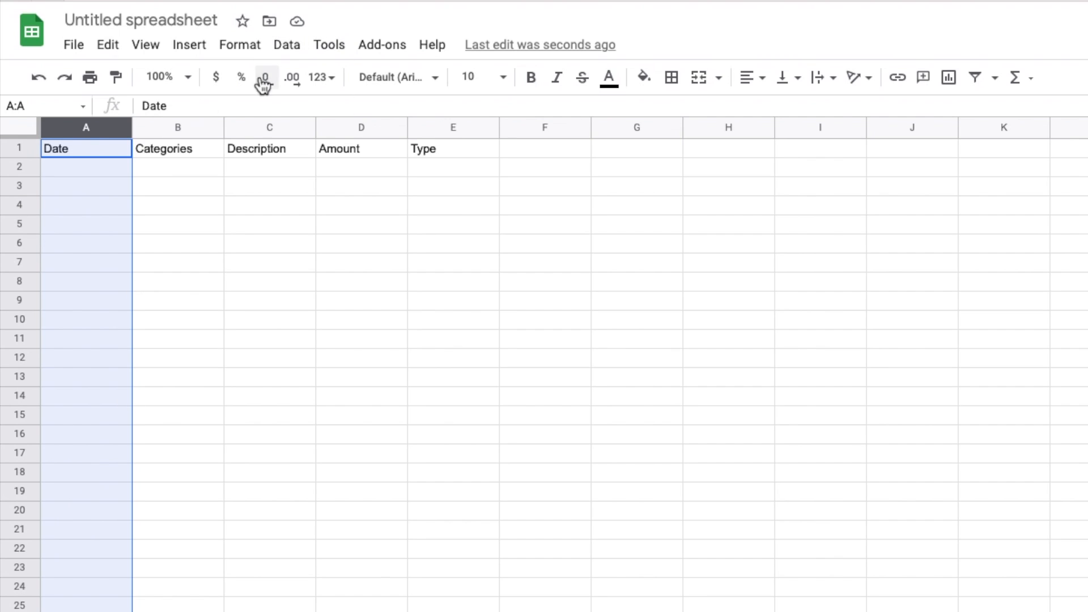
left_click(239, 45)
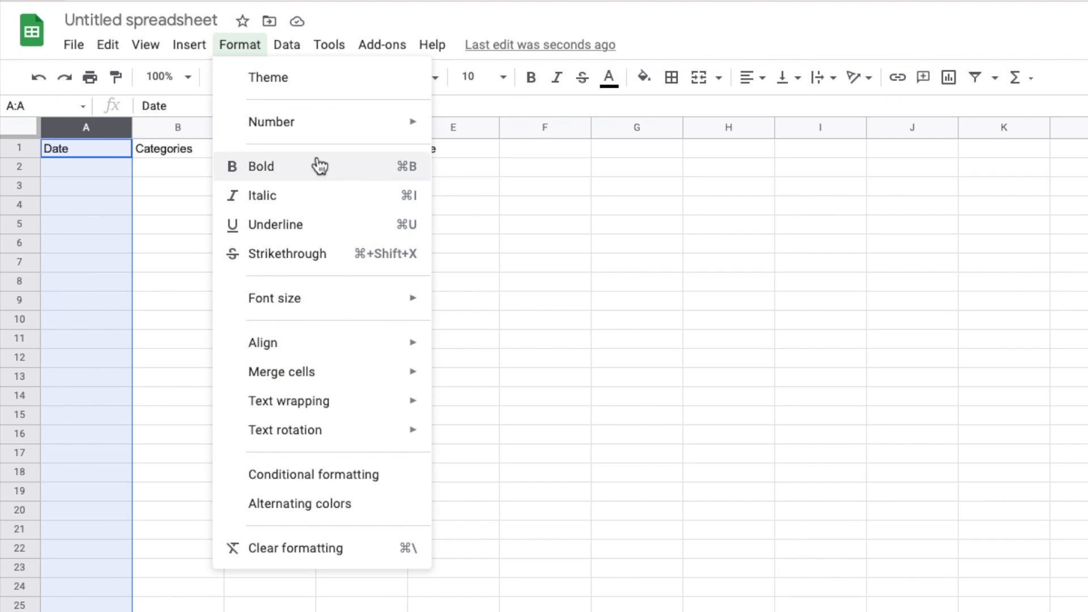
mouse_move(322, 136)
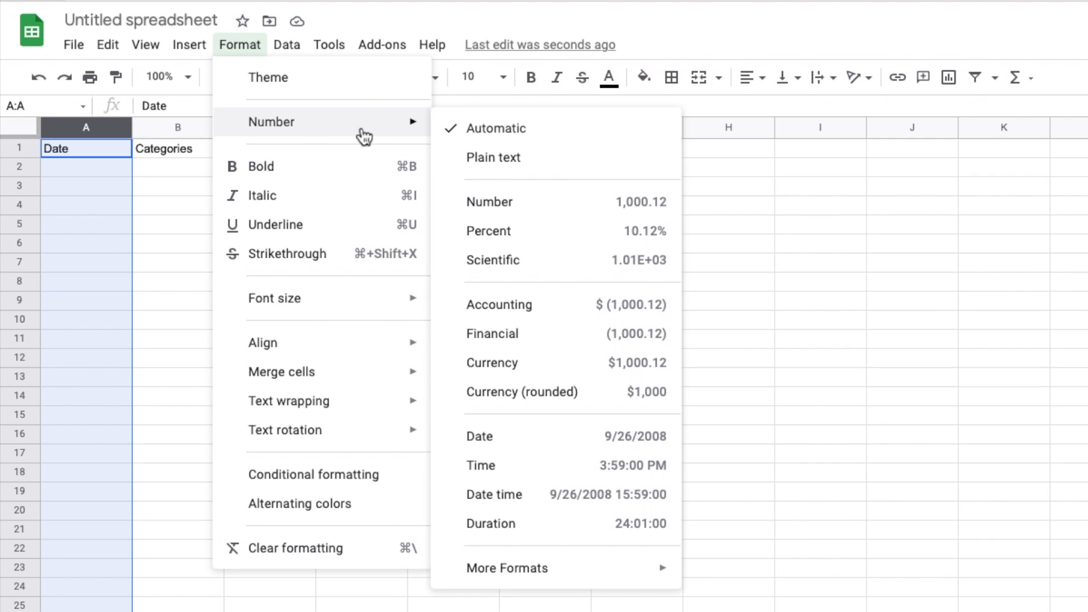
left_click(508, 443)
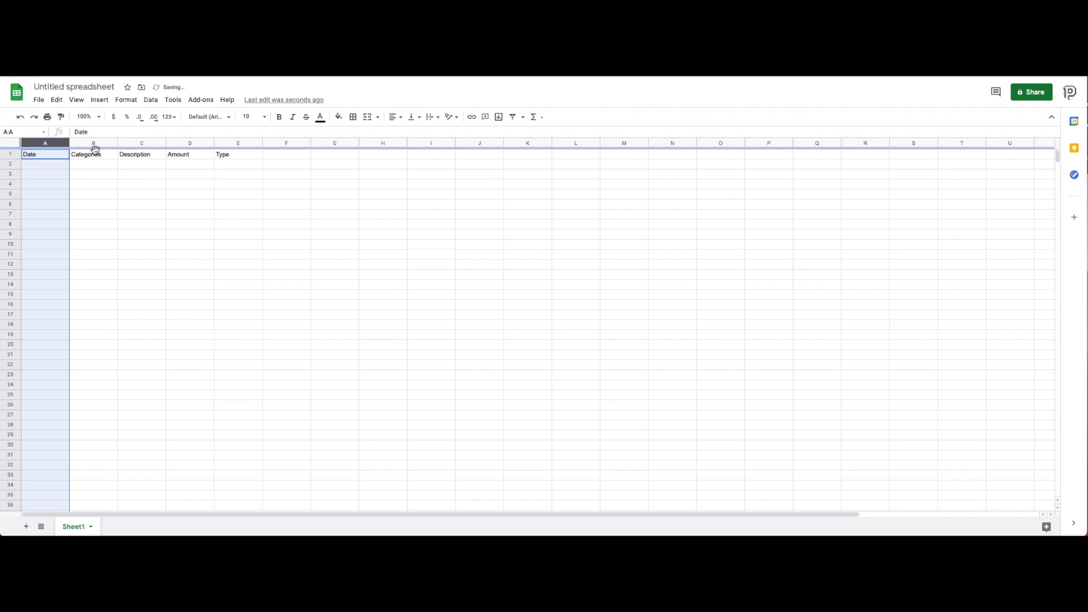
- Widen the Categories and Description columns, making both clearly wider than the default width
left_click(95, 145)
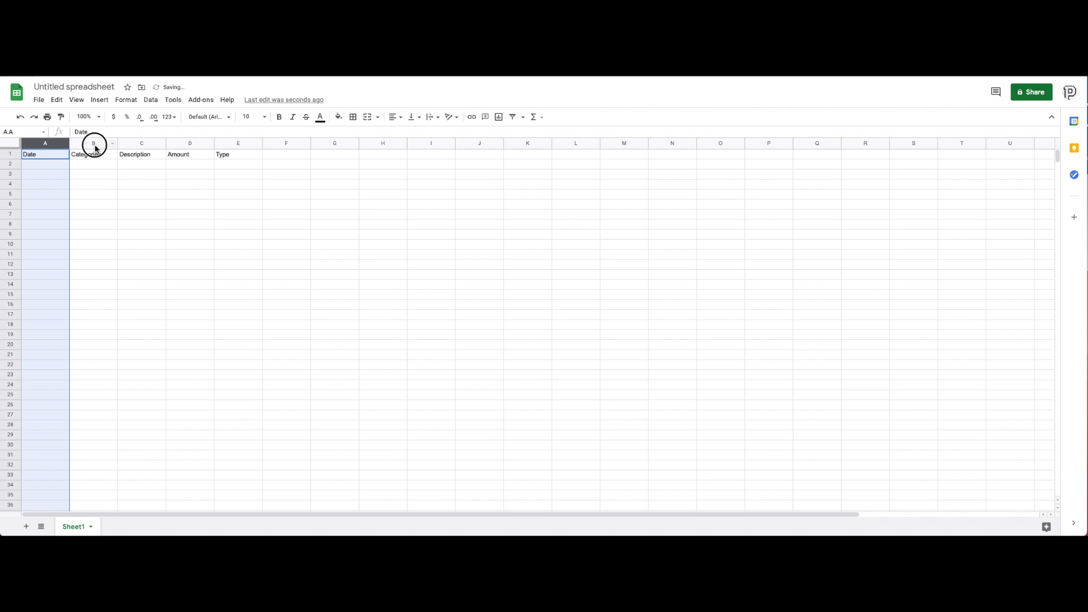
left_click(140, 142)
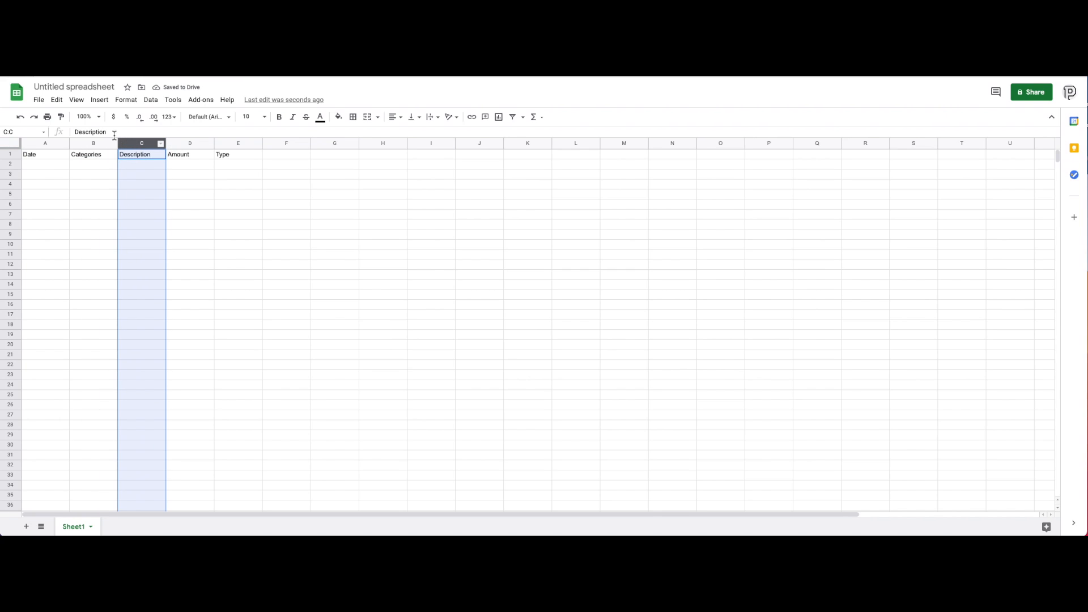
left_click_drag(119, 142, 239, 144)
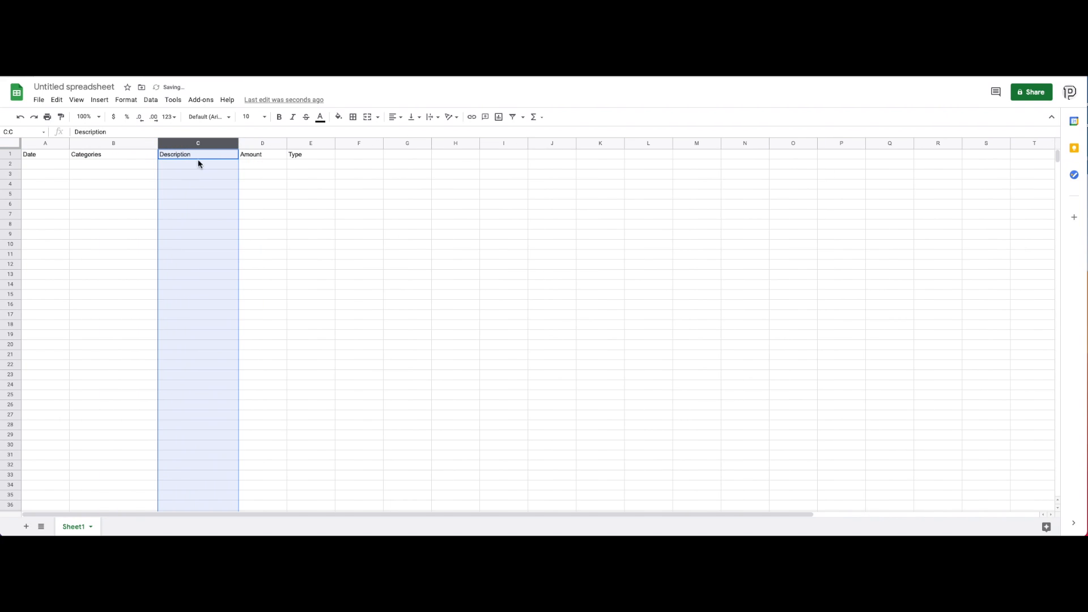
- Format the whole Amount column D with the Currency number format that shows two decimals
left_click(255, 141)
left_click(124, 100)
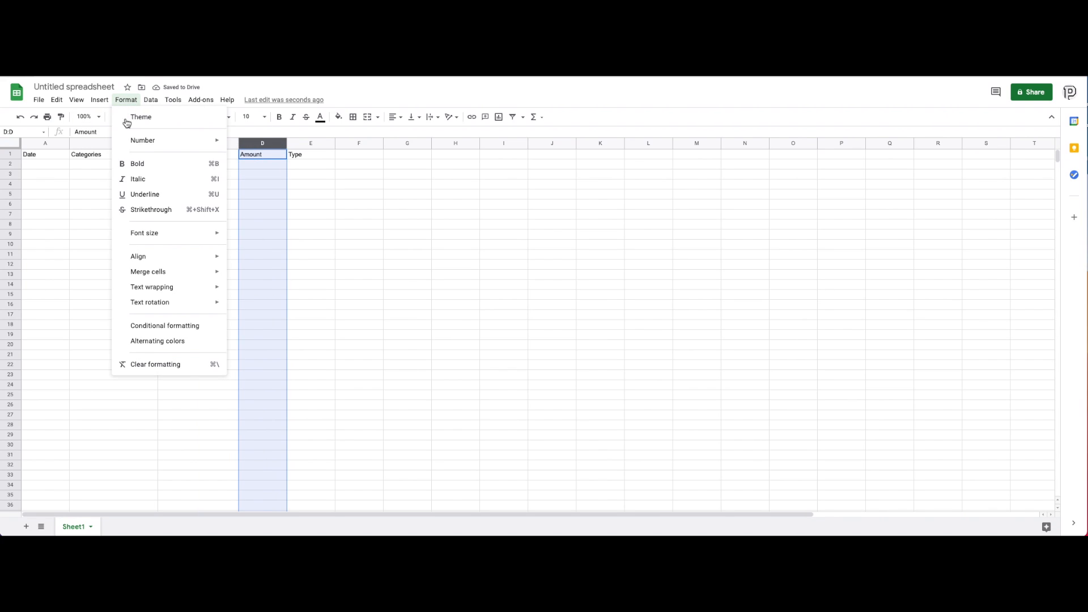
mouse_move(146, 141)
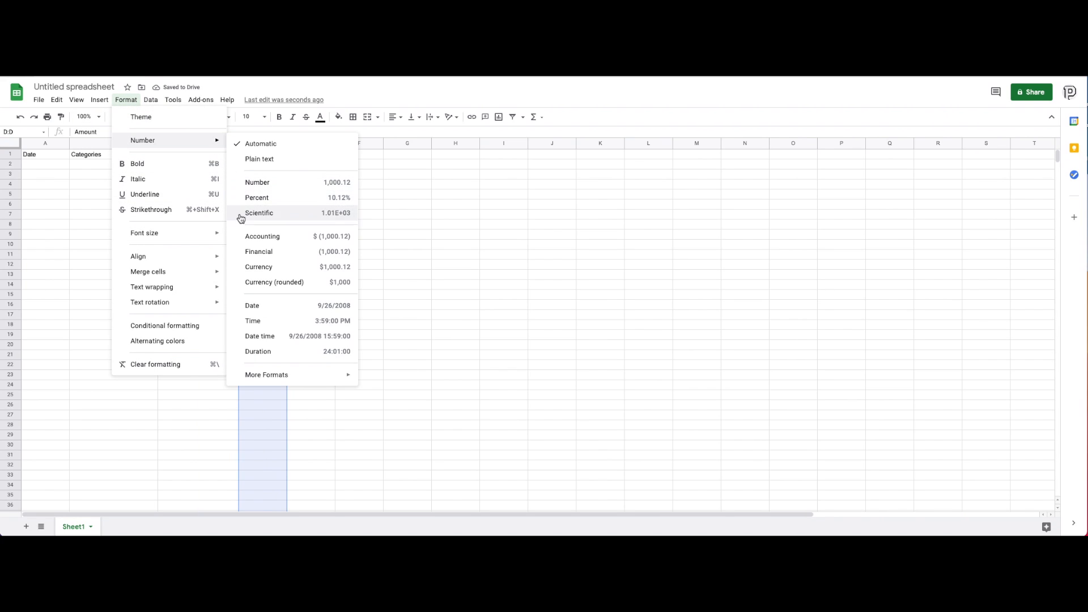
left_click(262, 266)
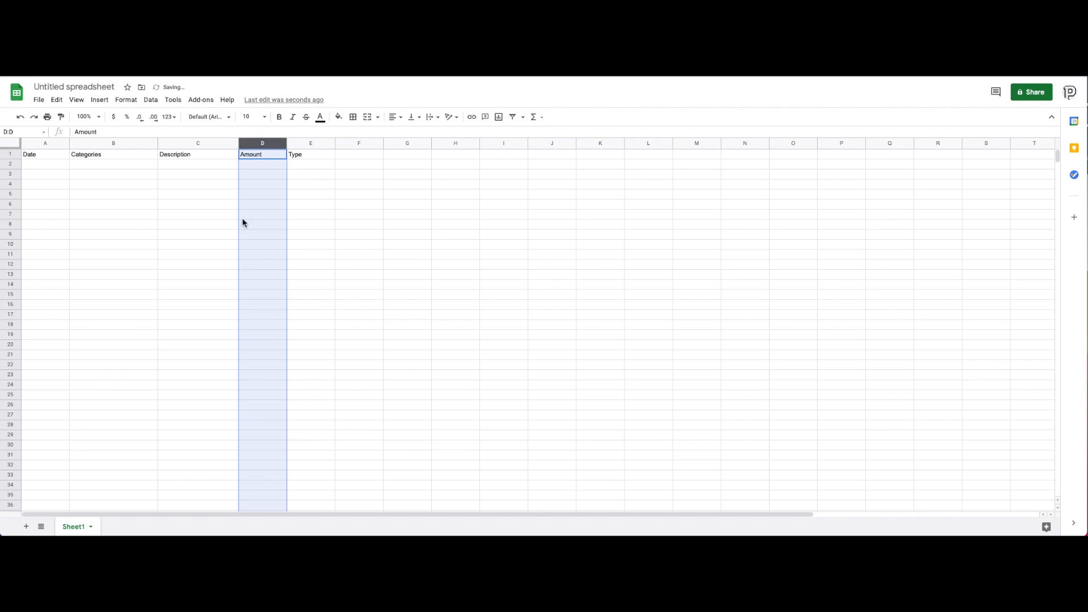
- Widen the Amount column to nearly twice its width and the Date column slightly
left_click_drag(288, 146, 324, 143)
left_click(397, 234)
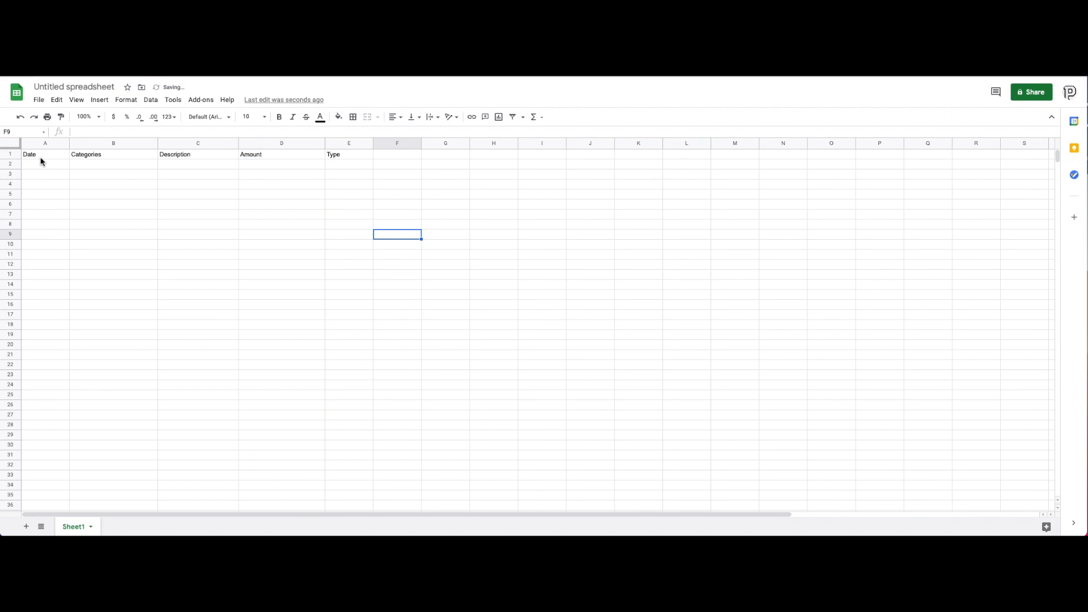
mouse_move(69, 143)
left_mouse_down()
mouse_move(97, 144)
mouse_move(75, 143)
left_mouse_up()
key("Up")
key("Up")
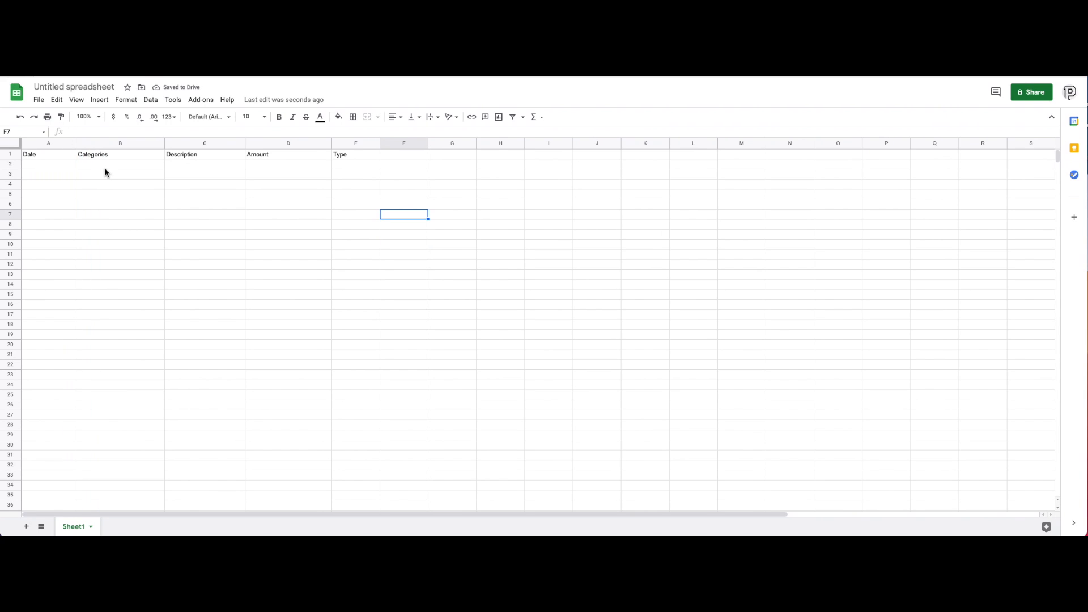
- Enter the heading Categories in cell I1, apart from the main table
left_click(105, 164)
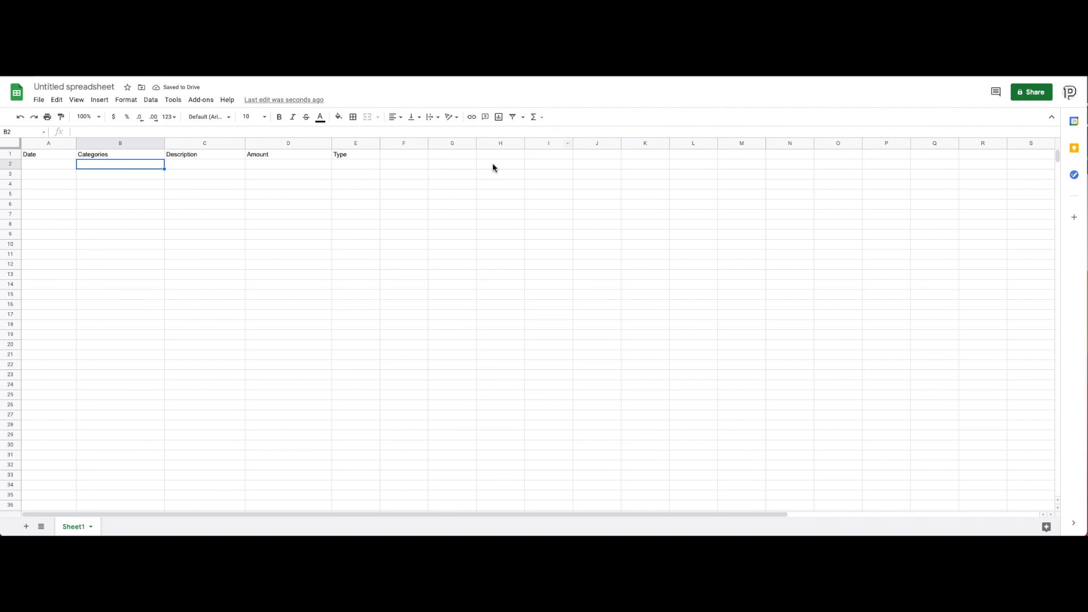
left_click(549, 155)
type("Cate")
key("Return")
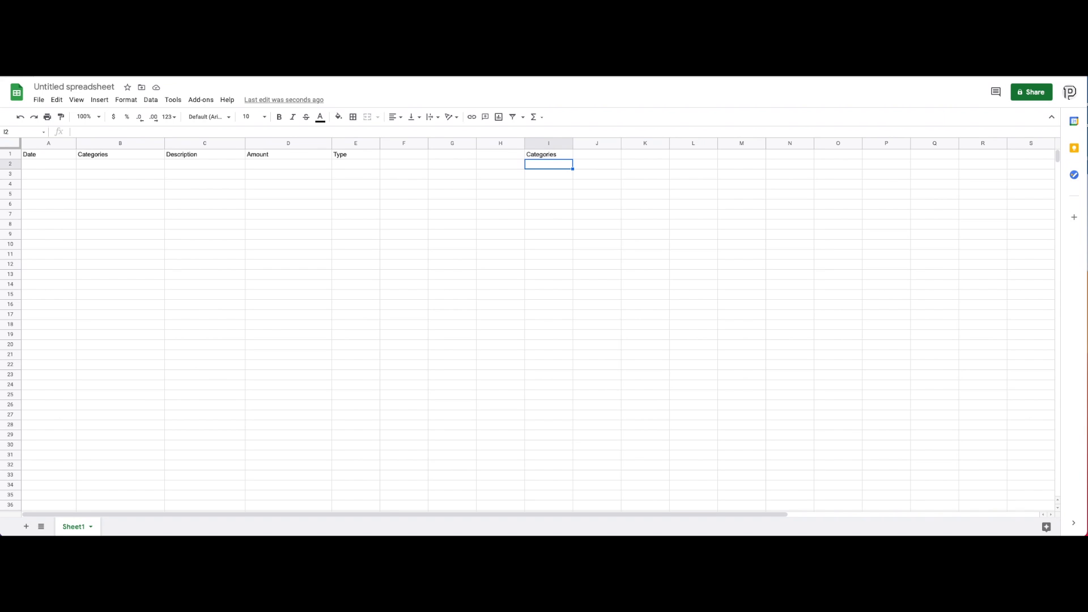
- List Rent, Car payment, Car insurance, Gas, Household, Water, Fun and Transfer in cells I2 to I9
type("Rent")
key("Return")
type("Car payment")
key("Return")
type("Car insurance")
key("Return")
type("Gas Household")
key("Return")
type("Water")
key("Return")
type("Fun")
key("Return")
type("Transfer")
key("Return")
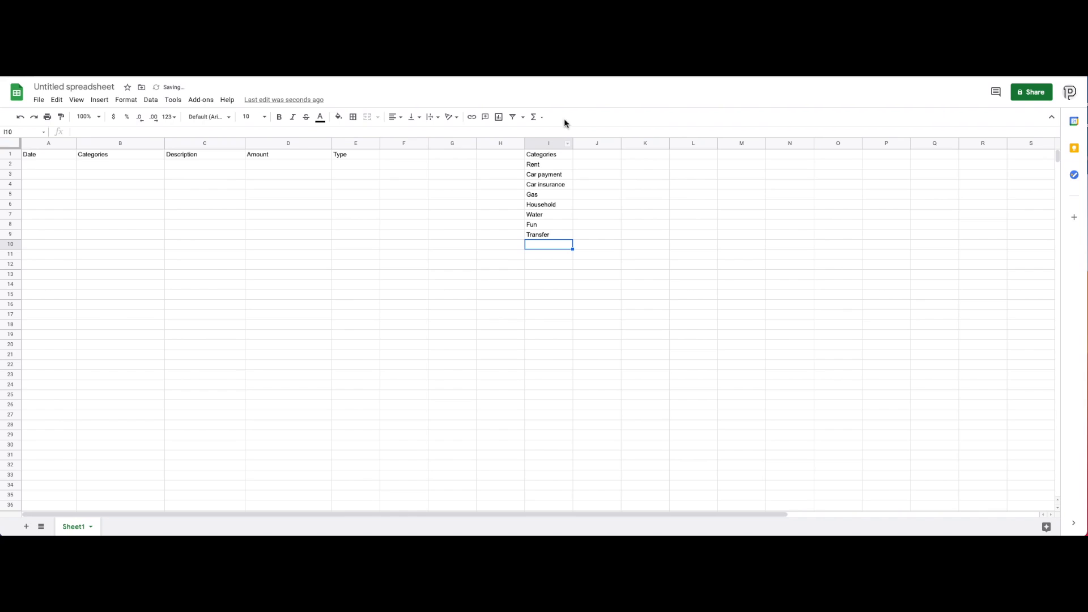
left_click_drag(519, 166, 558, 299)
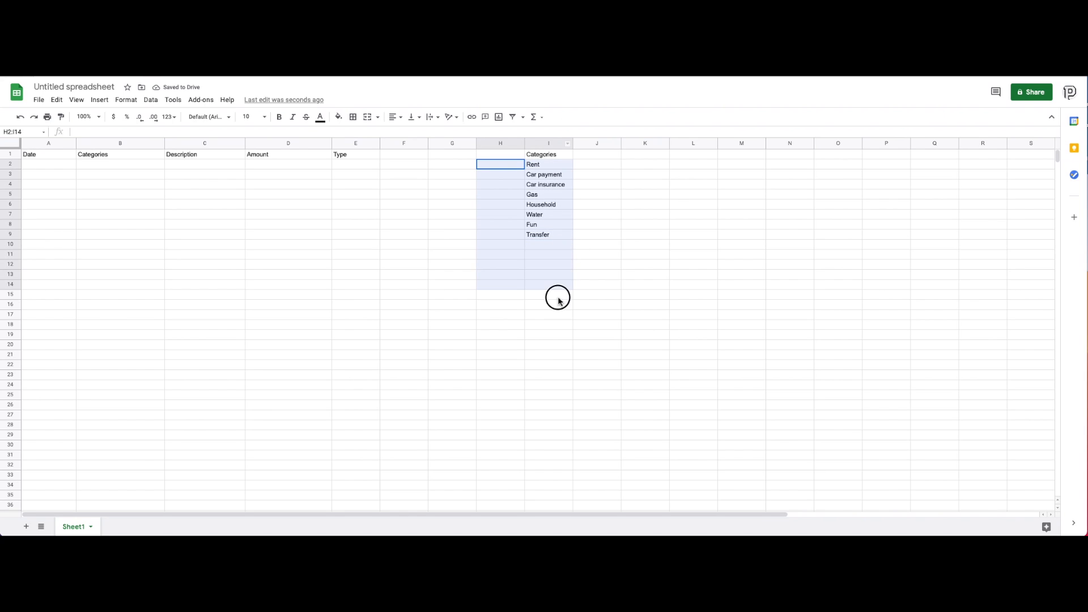
left_click(534, 238)
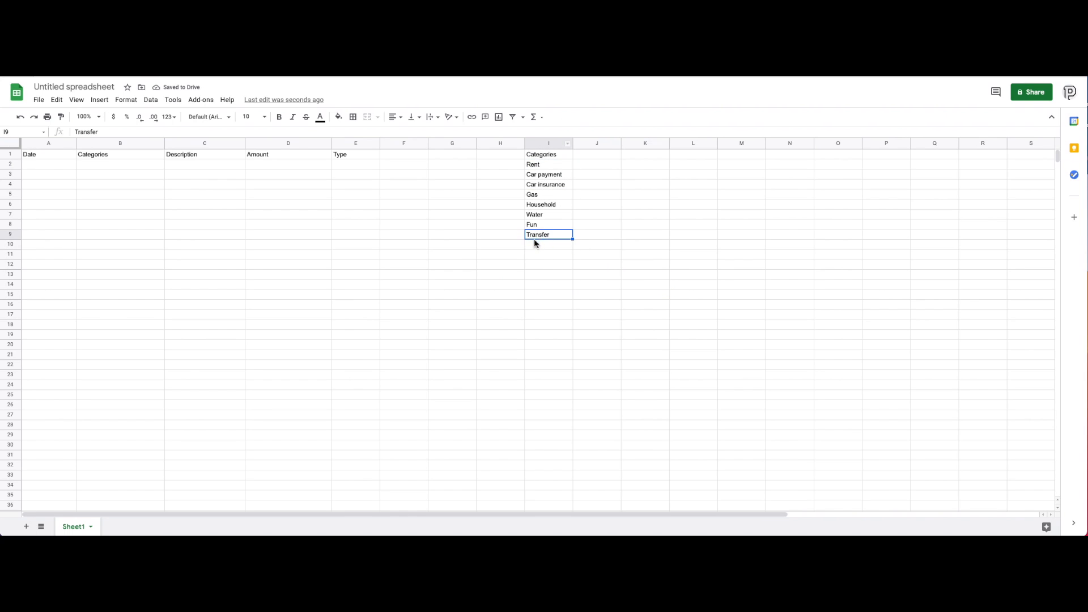
left_click(516, 273)
left_click(541, 238)
left_click(439, 318)
- Open the data validation settings for the Categories column cells B2:B1000, leaving out the header
left_click(124, 155)
left_click(121, 143)
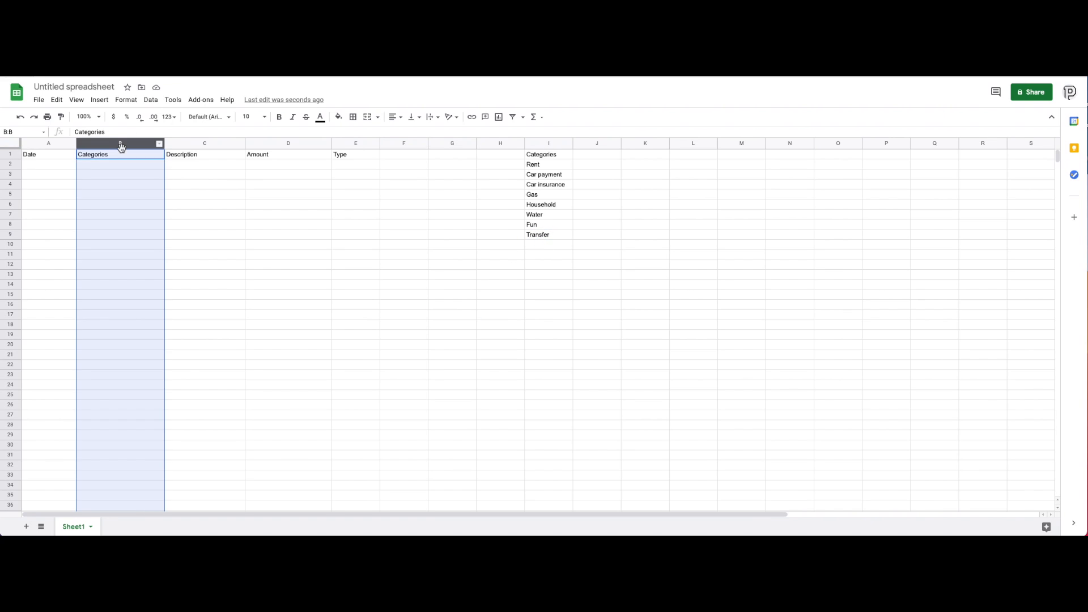
left_click(127, 155, "super")
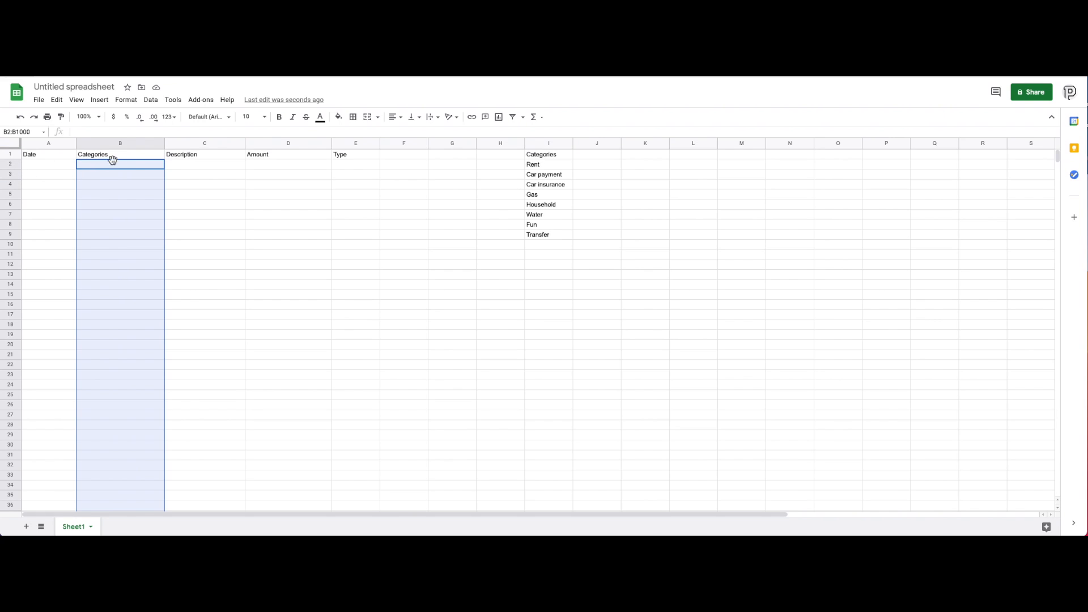
left_click(157, 104)
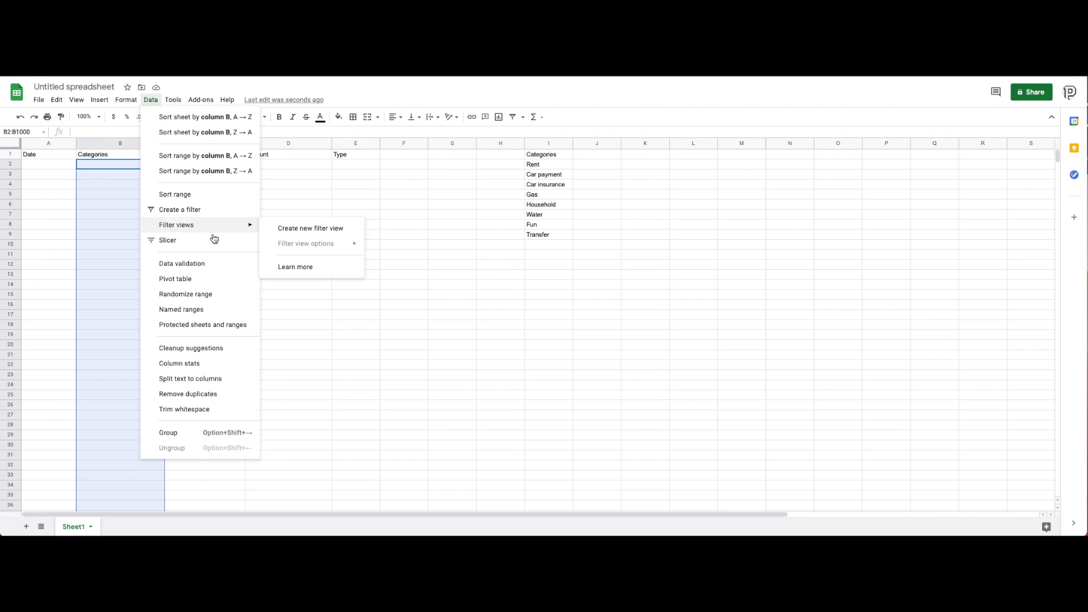
left_click(201, 265)
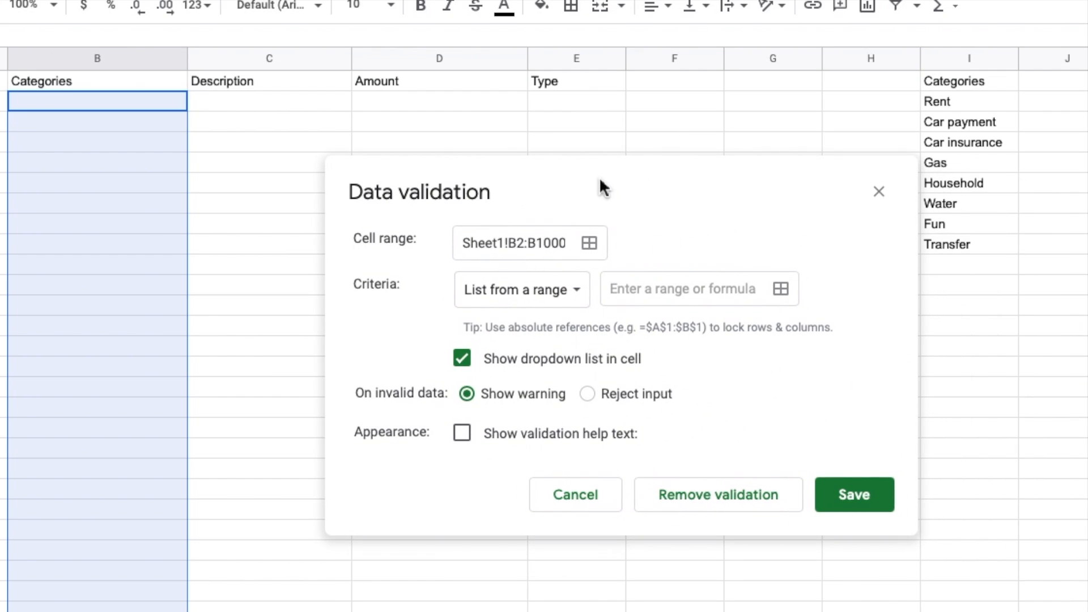
left_click_drag(600, 187, 510, 148)
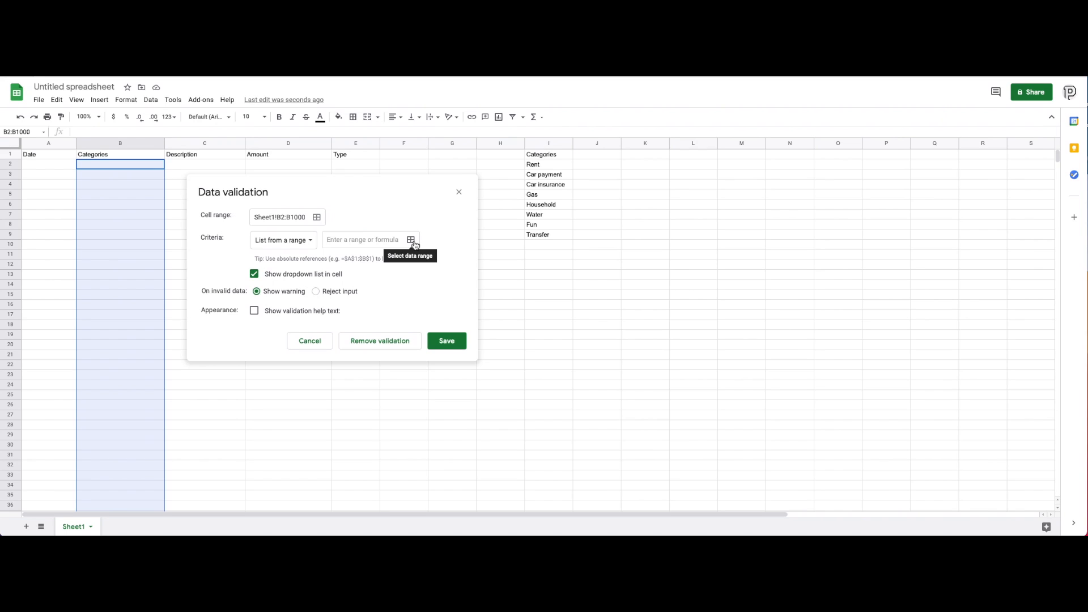
- Set the validation's list source to the range I2:I34 and save the rule
left_click(413, 244)
left_click_drag(306, 190, 419, 177)
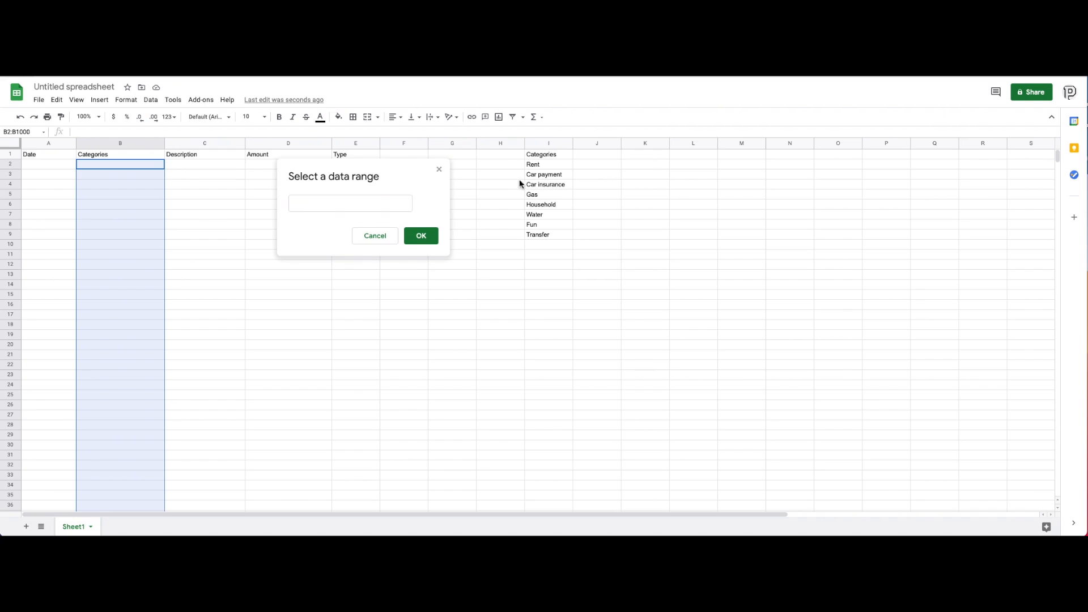
left_click(335, 207)
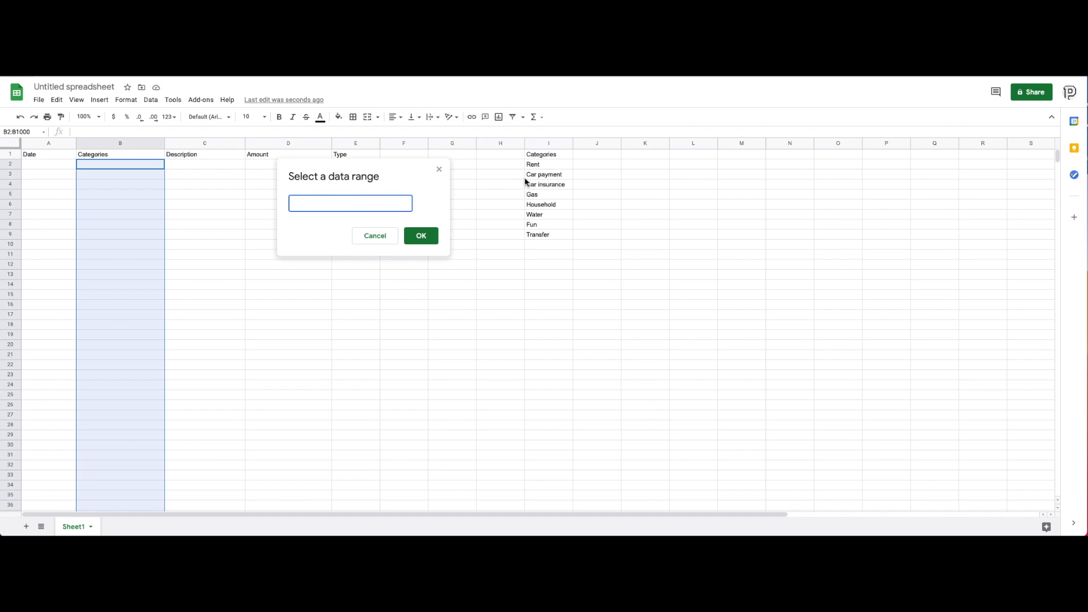
left_click_drag(536, 168, 543, 486)
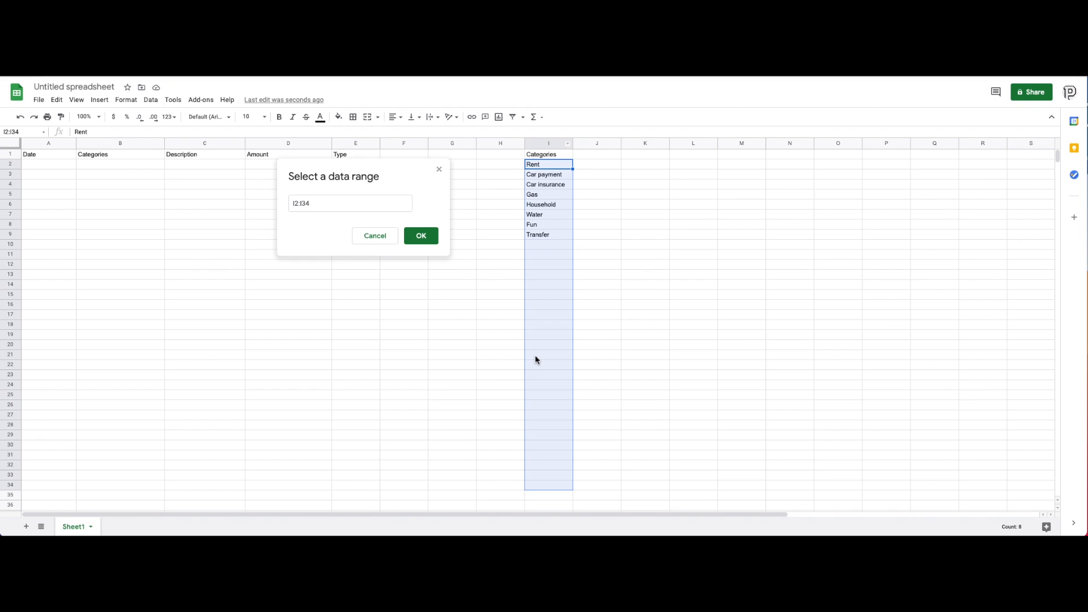
left_click(422, 236)
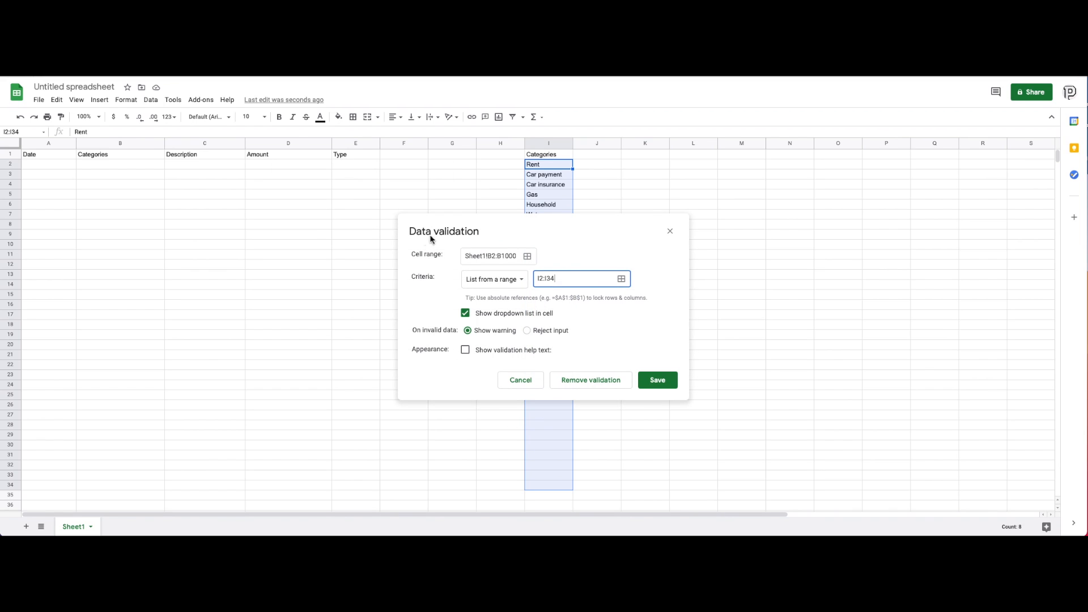
left_click(657, 380)
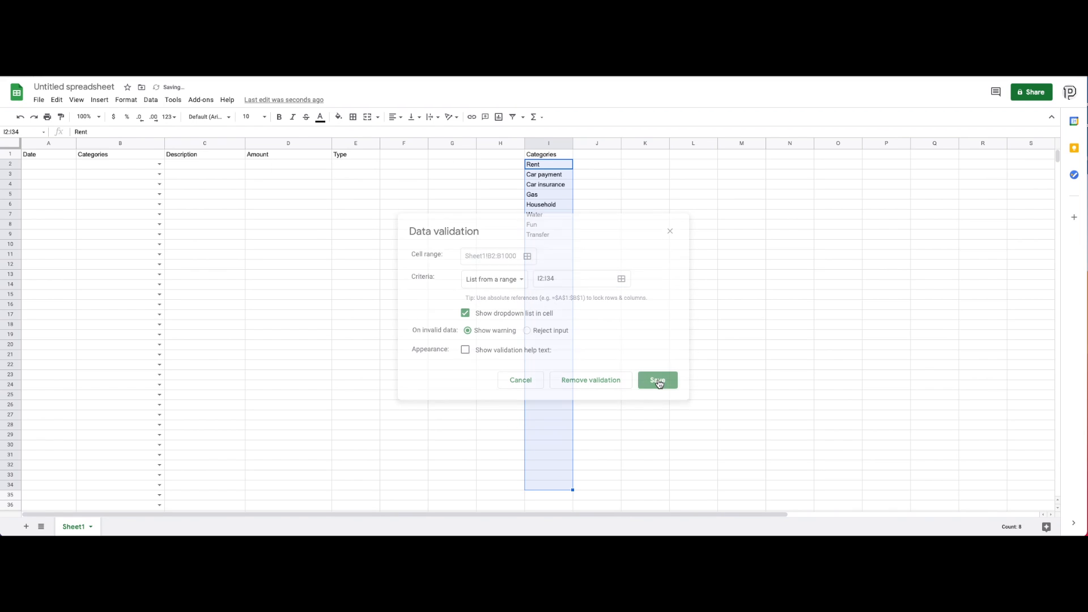
- Check the category options offered by the dropdown in cell B2 without choosing one
left_click(132, 186)
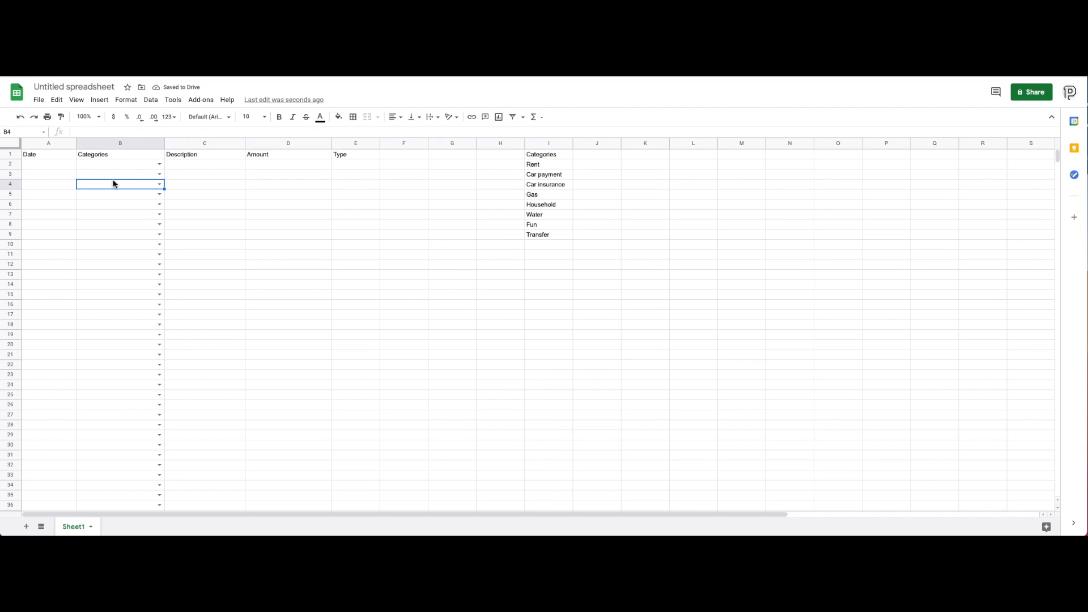
left_click(159, 164)
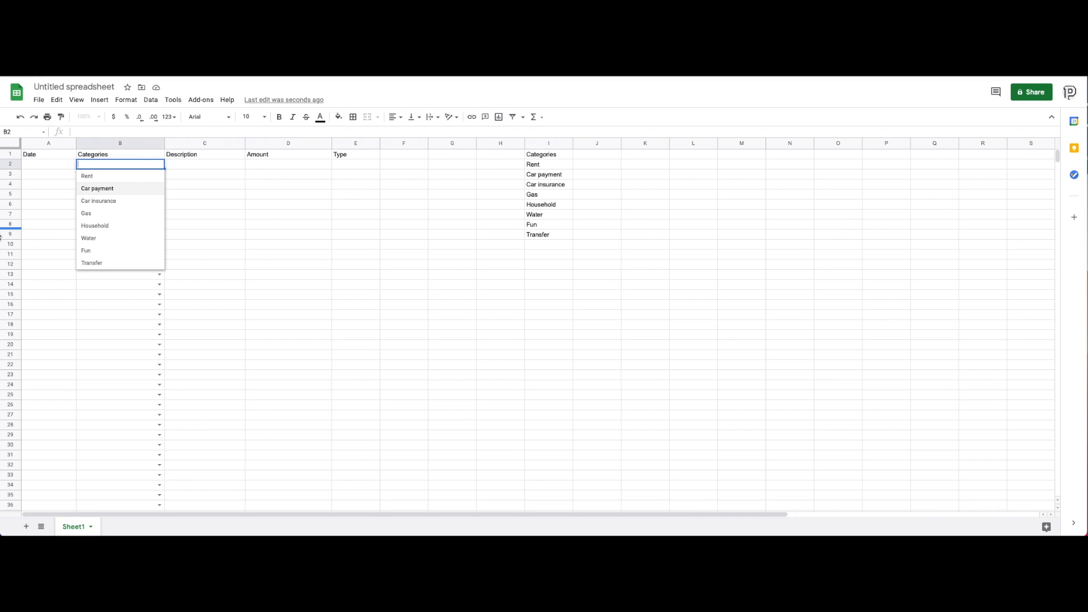
left_click(254, 205)
left_click(34, 175)
left_click_drag(132, 185, 141, 176)
left_click(215, 172)
left_click_drag(306, 184, 353, 182)
left_click(367, 163)
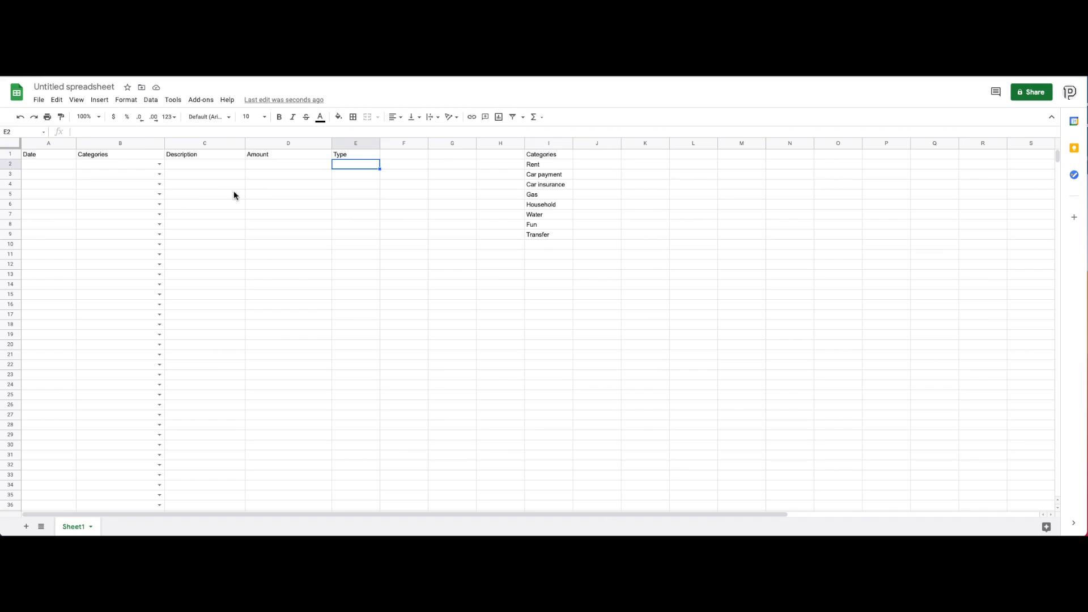
left_click(68, 184)
left_click(246, 176)
left_click(290, 176)
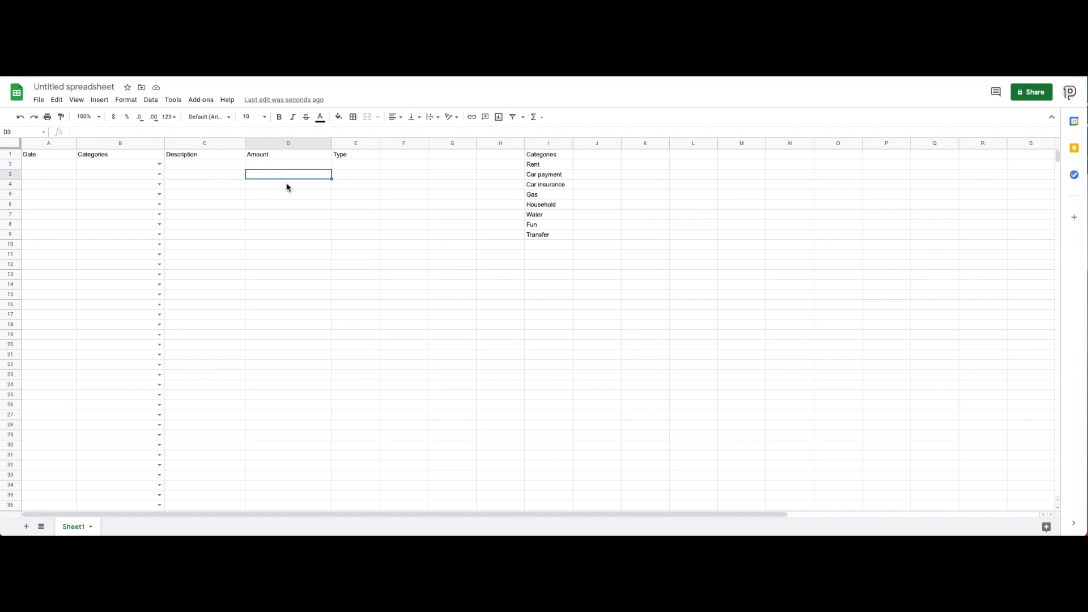
left_click(124, 184)
left_click(141, 225)
left_click(129, 285)
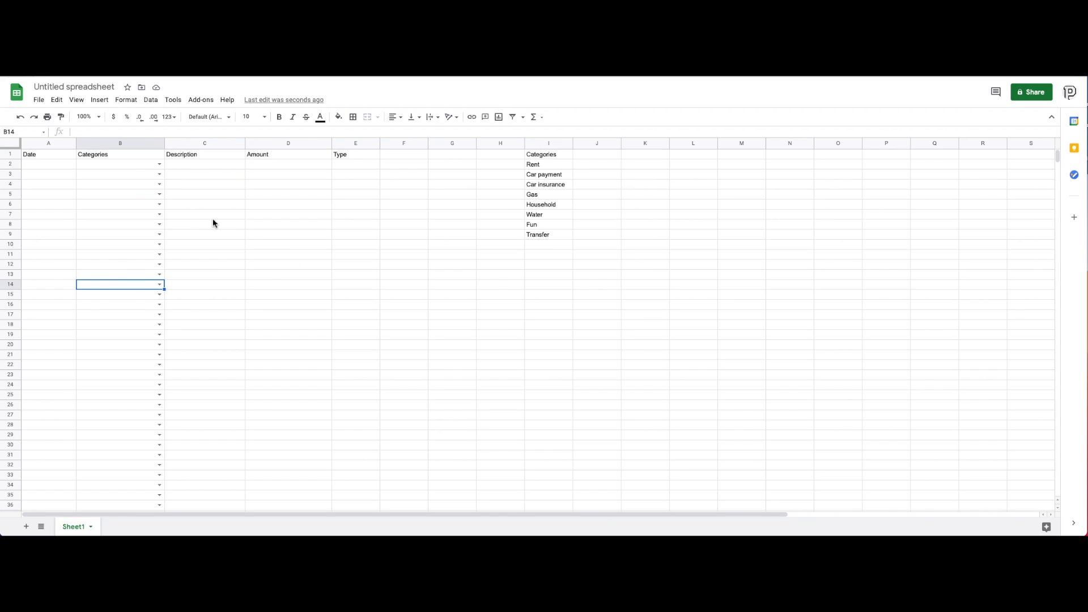
- Choose Car payment as the category in cell B2
left_click(159, 164)
left_click(98, 187)
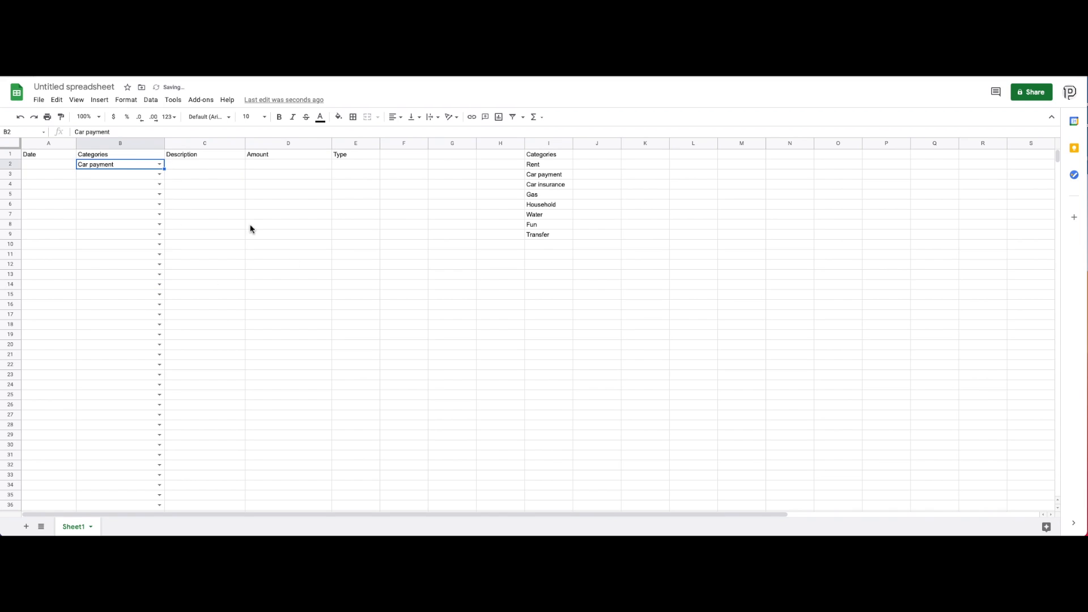
left_click(201, 166)
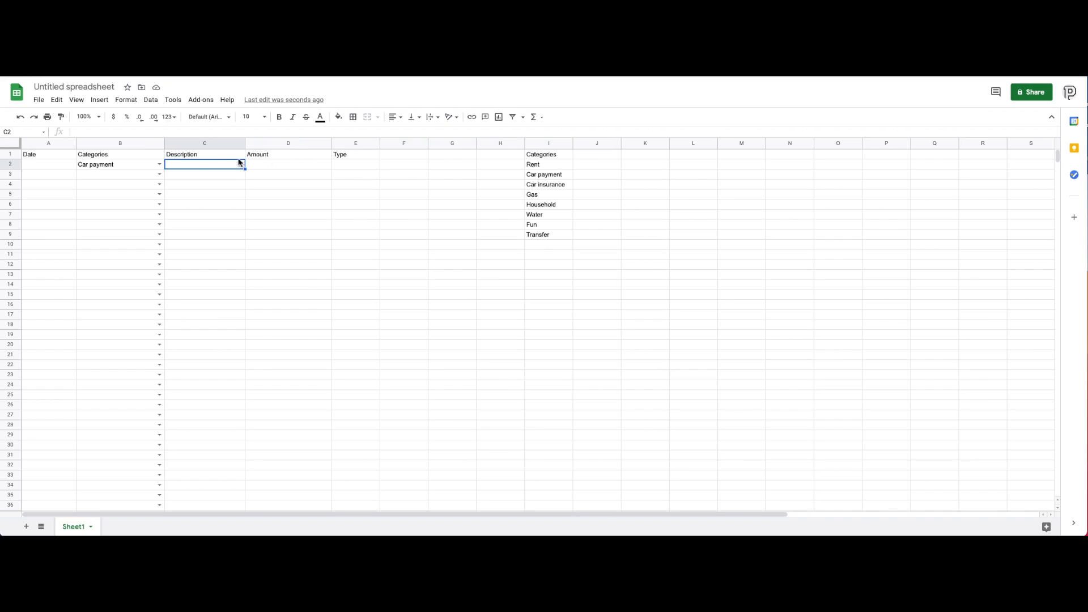
- Set row 2's category to Fun and enter the description movie with an amount of 50
left_click(159, 165)
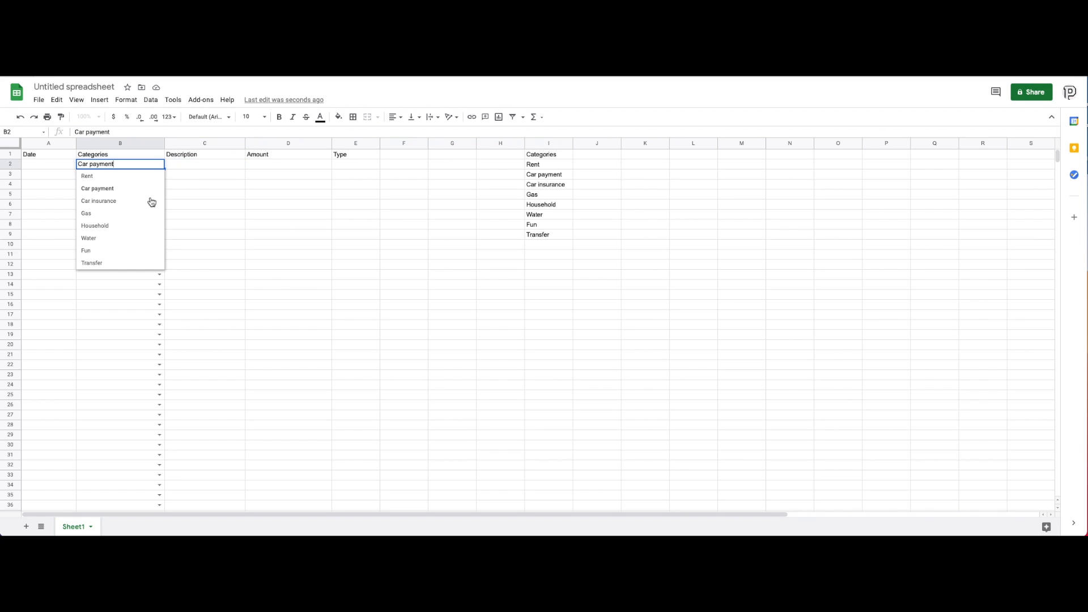
left_click(105, 249)
left_click(199, 165)
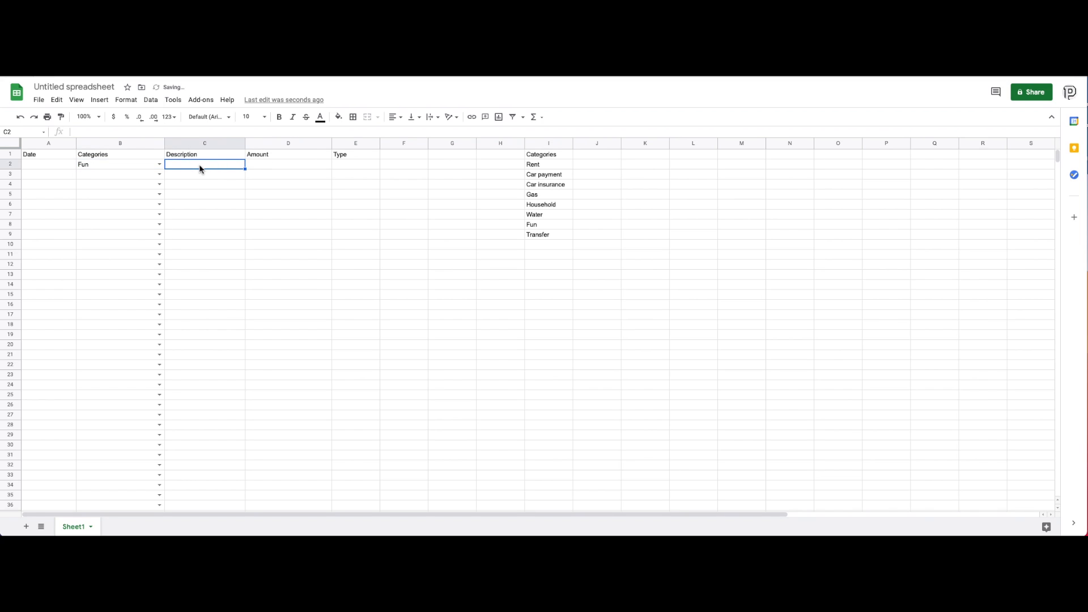
type("movie")
key("Tab")
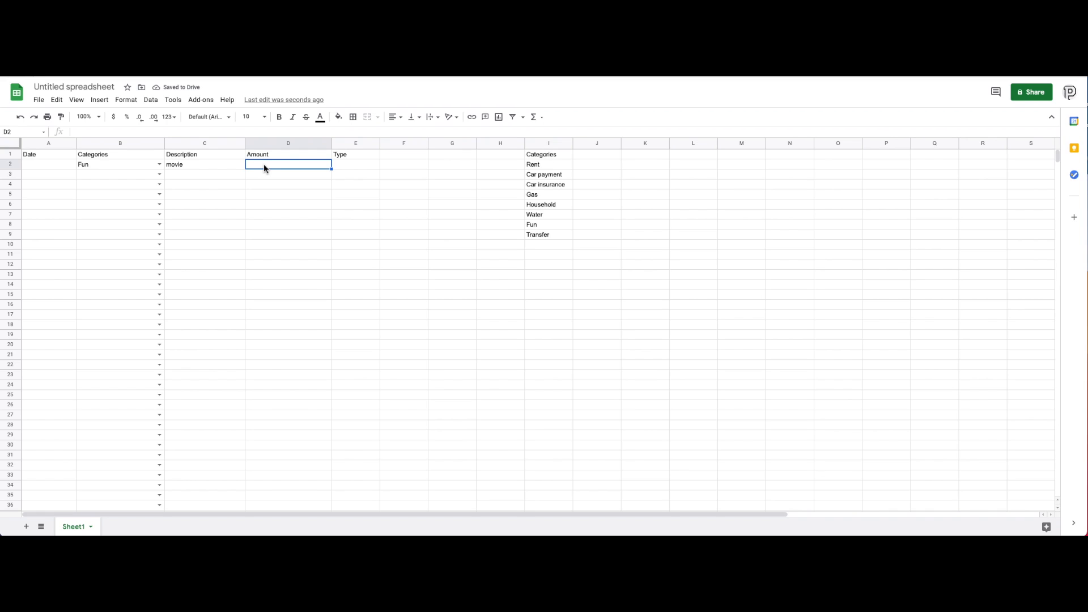
type("50")
key("Tab")
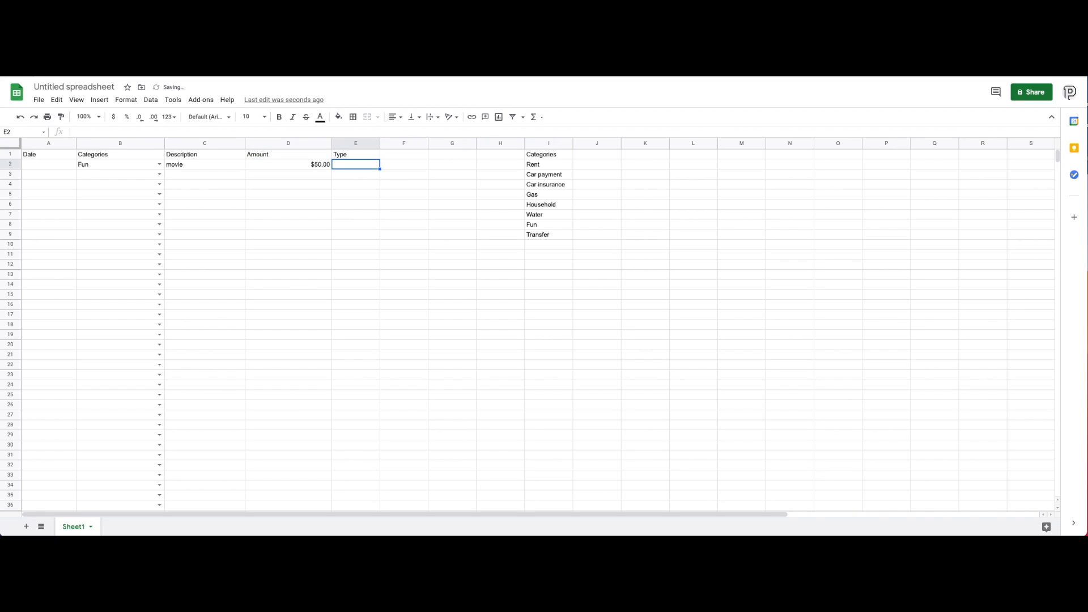
- Enter the date 01/01/2020 in cell A2 for the movie entry
left_click(55, 167)
type("01/00")
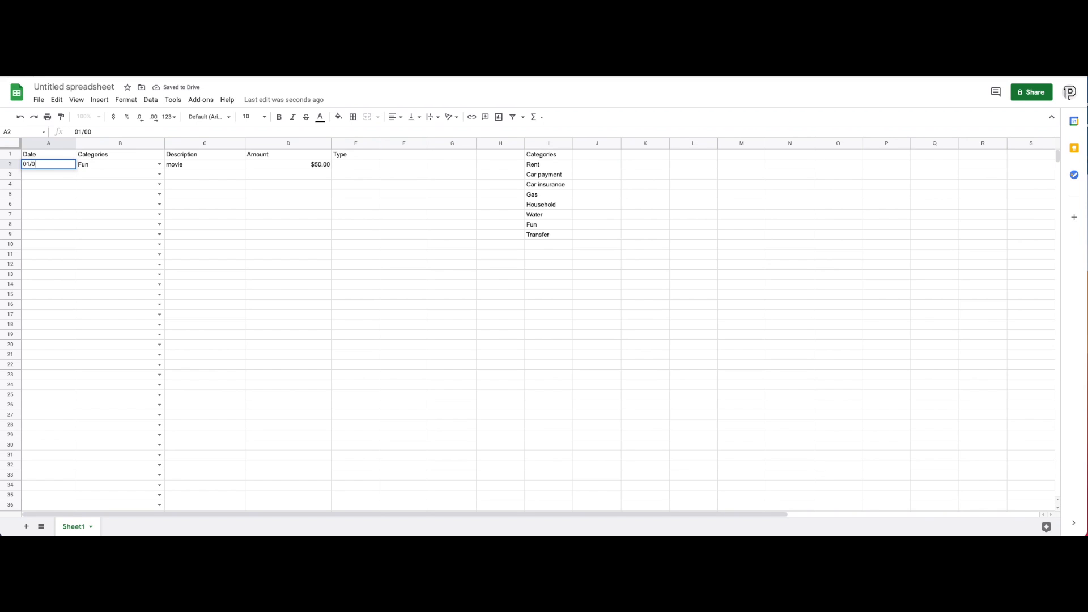
key("BackSpace")
type("01/2020")
key("Tab")
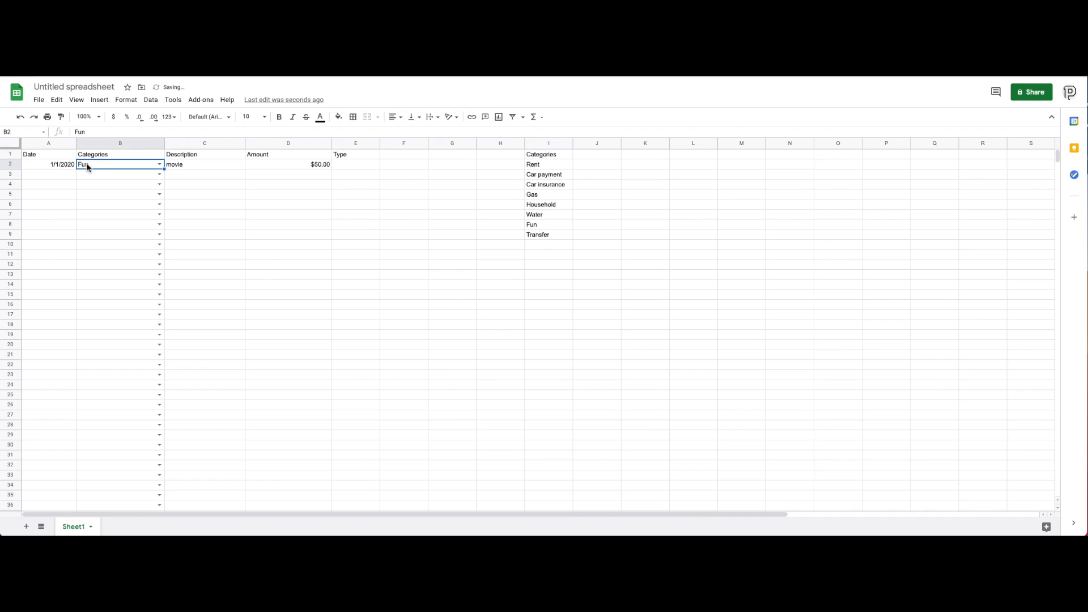
left_click(68, 163)
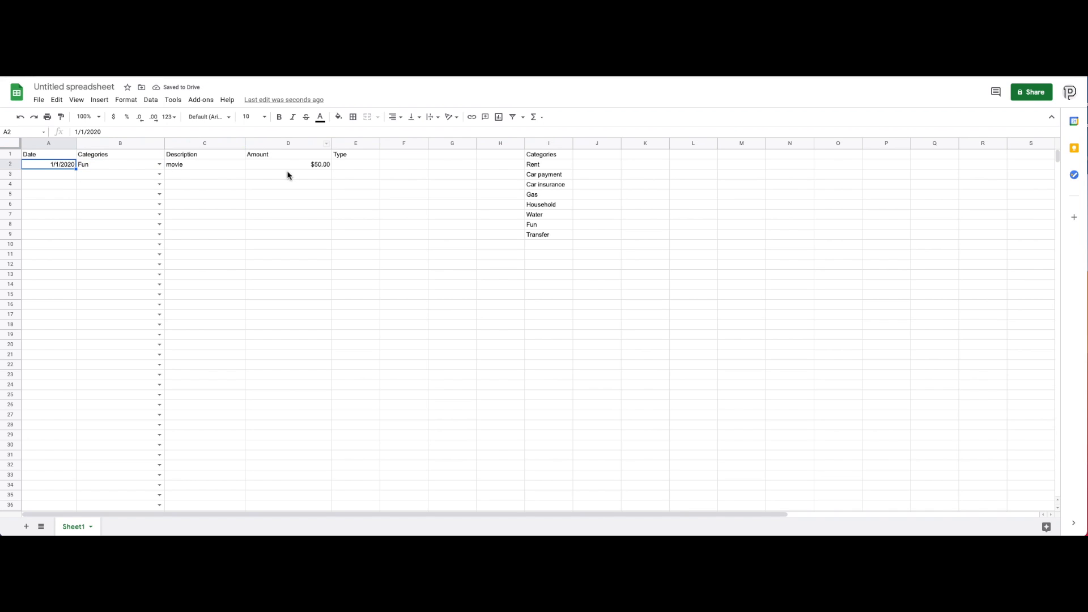
left_click(357, 164)
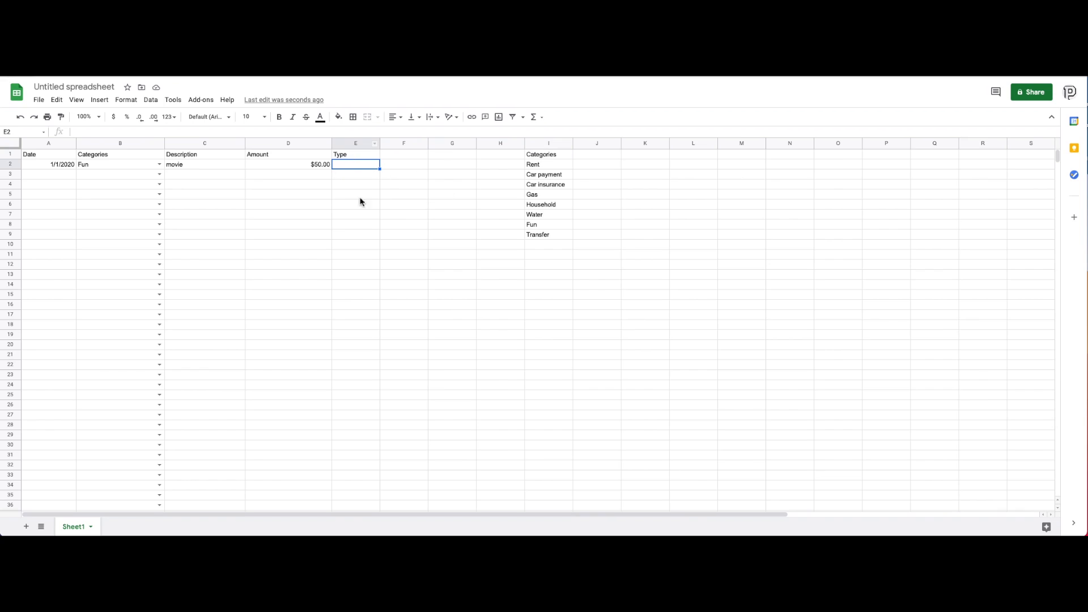
left_click_drag(362, 177, 359, 239)
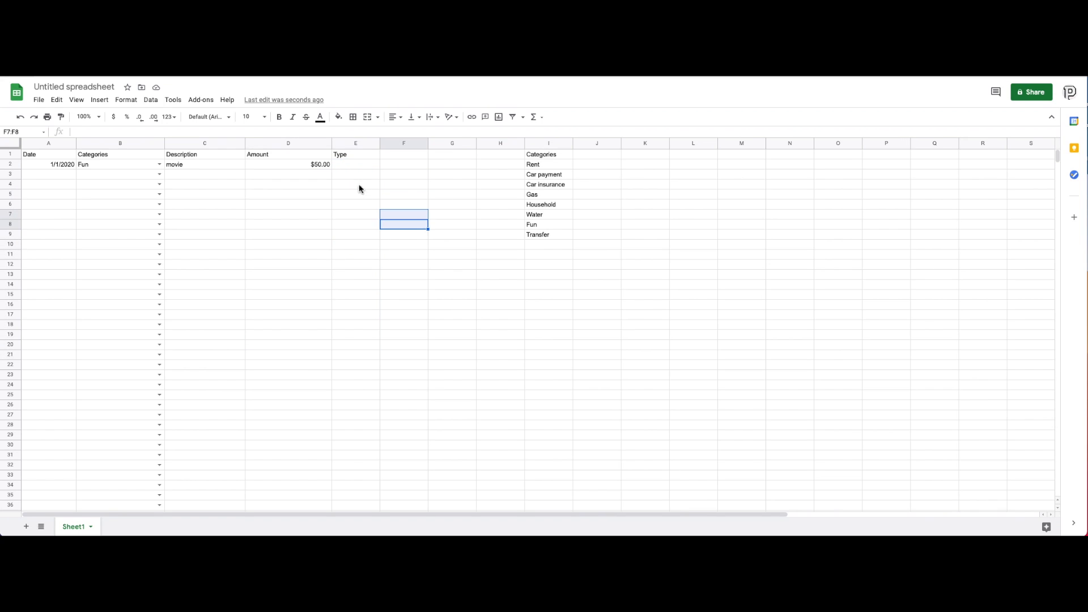
left_click(352, 157)
left_click(352, 165)
left_click(300, 167)
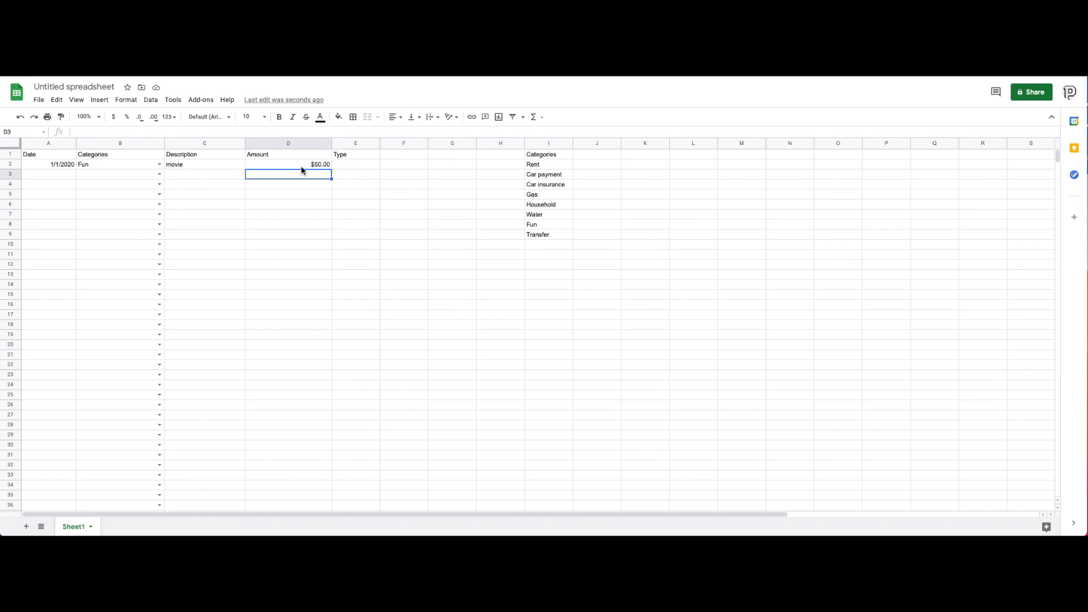
left_click(344, 166)
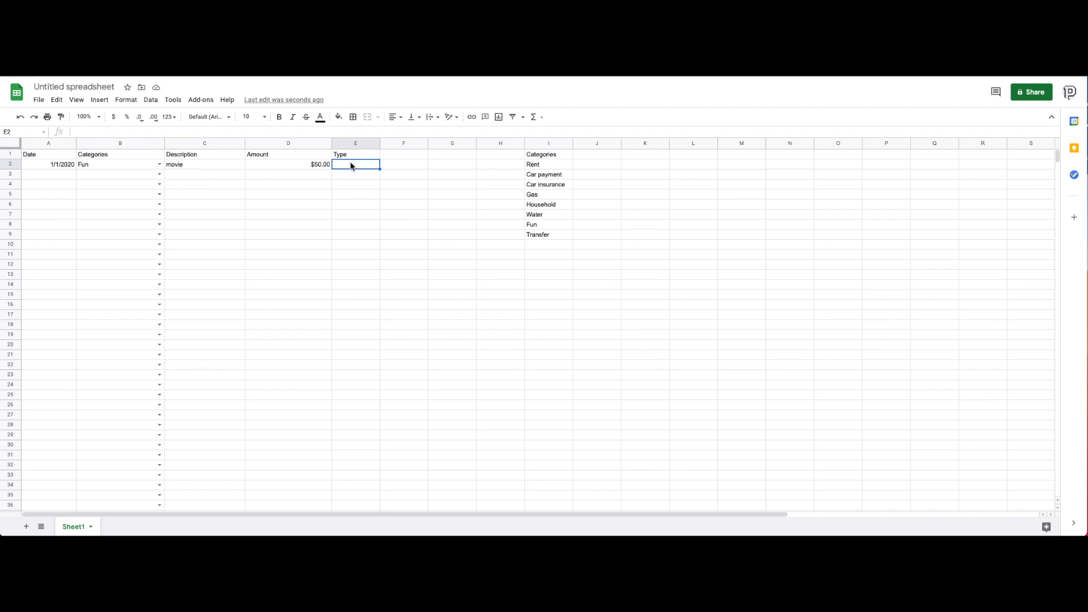
- Open the data validation settings for the Type column cells E2:E1000, leaving out the header
left_click(355, 145)
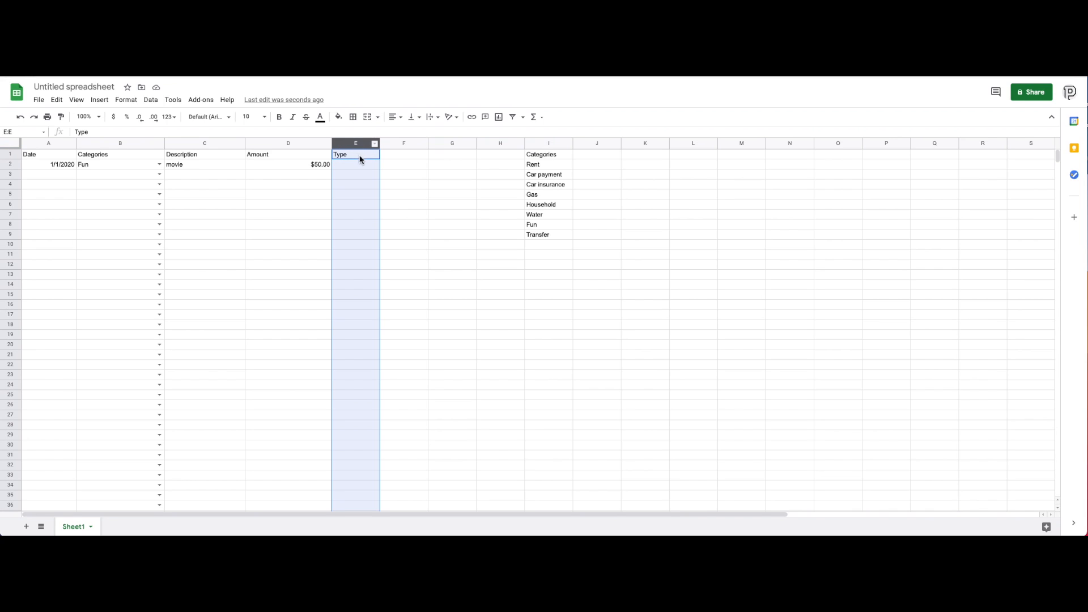
left_click(363, 155, "super")
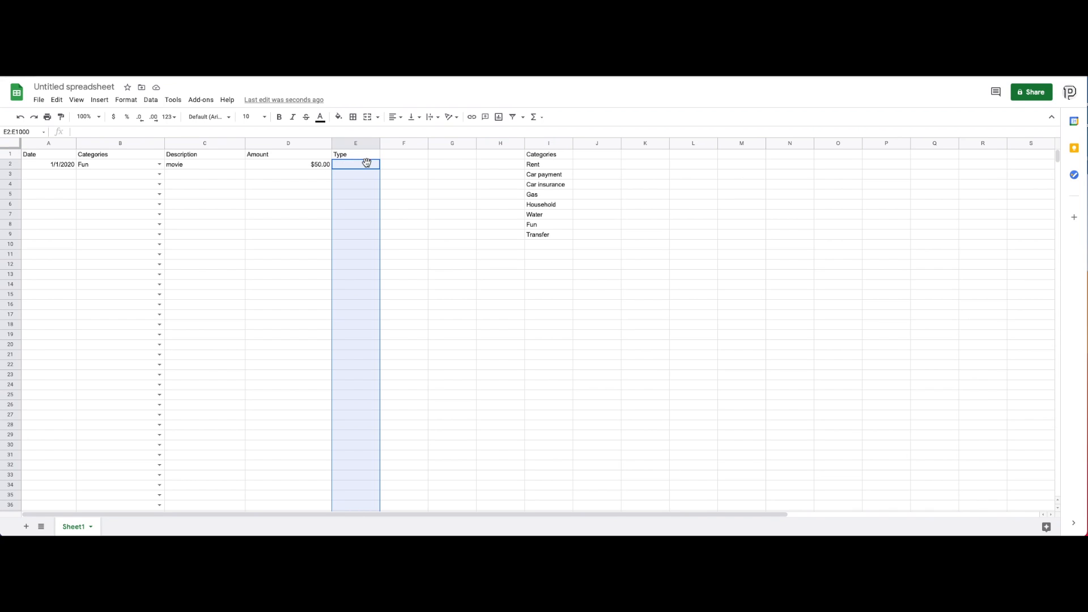
left_click(150, 100)
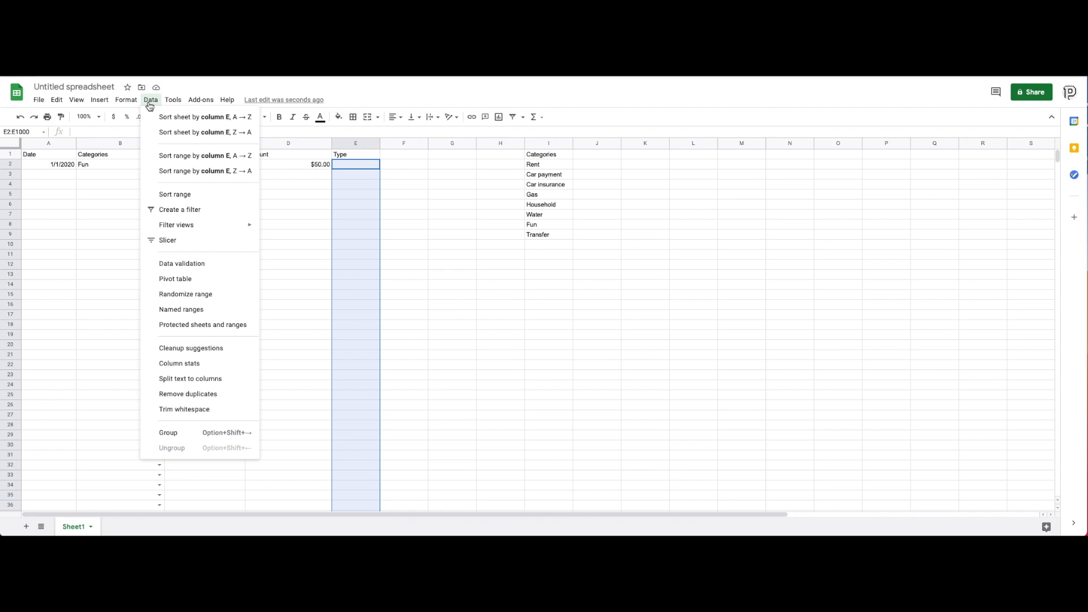
left_click(200, 265)
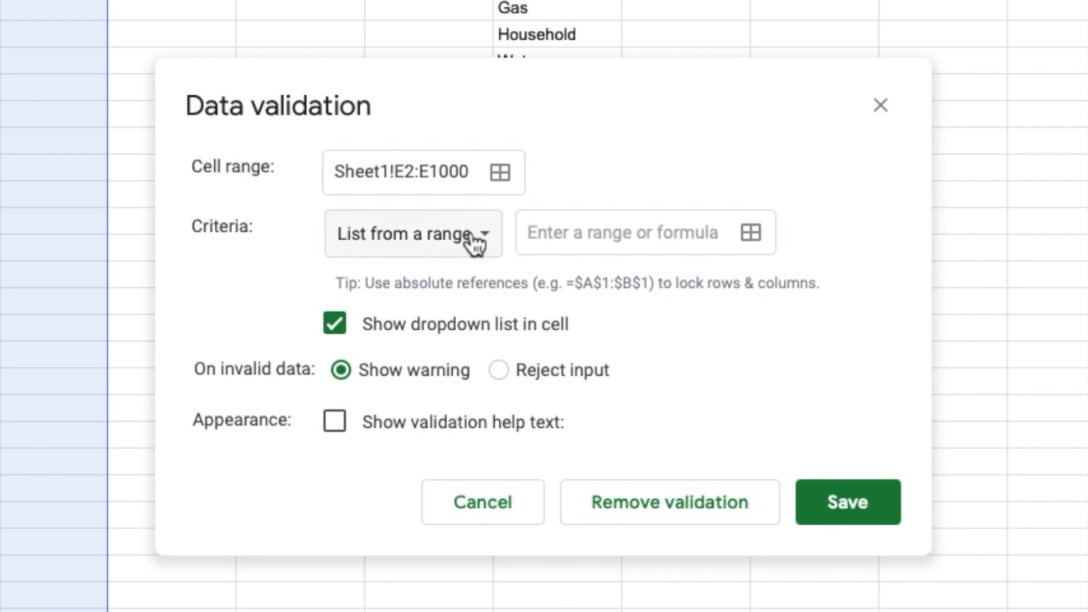
- Set the validation criteria to a list of items with Income, Expense, Transfer and save the rule
left_click(447, 241)
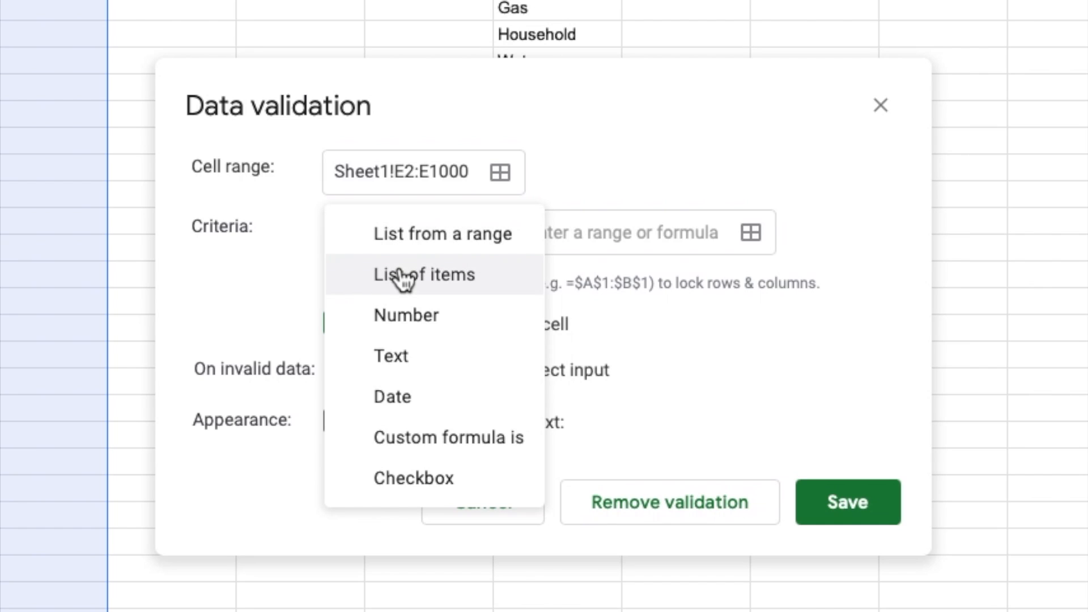
left_click(439, 283)
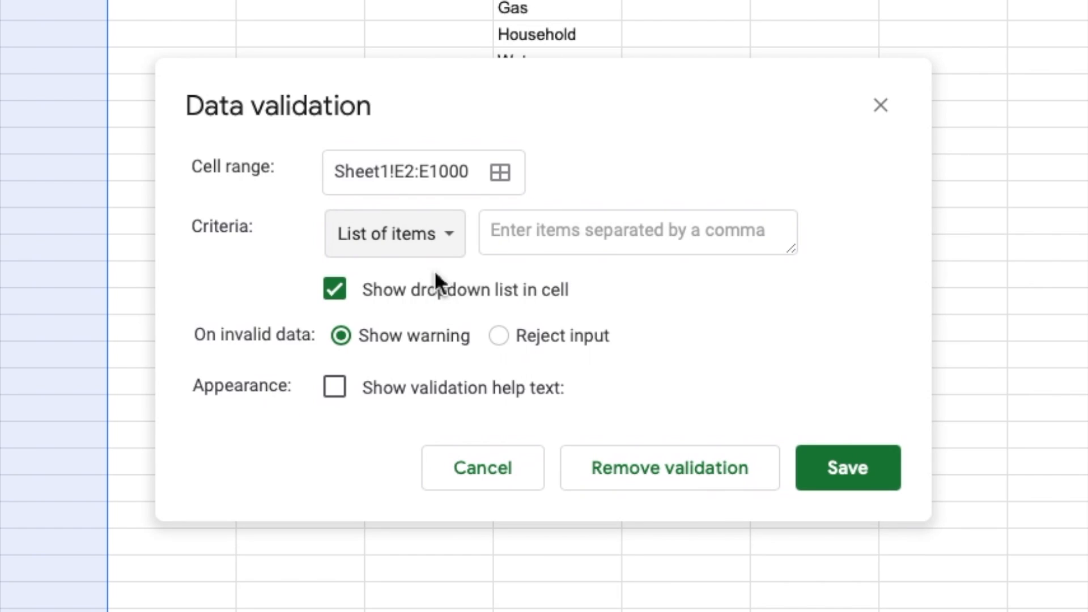
left_click(539, 242)
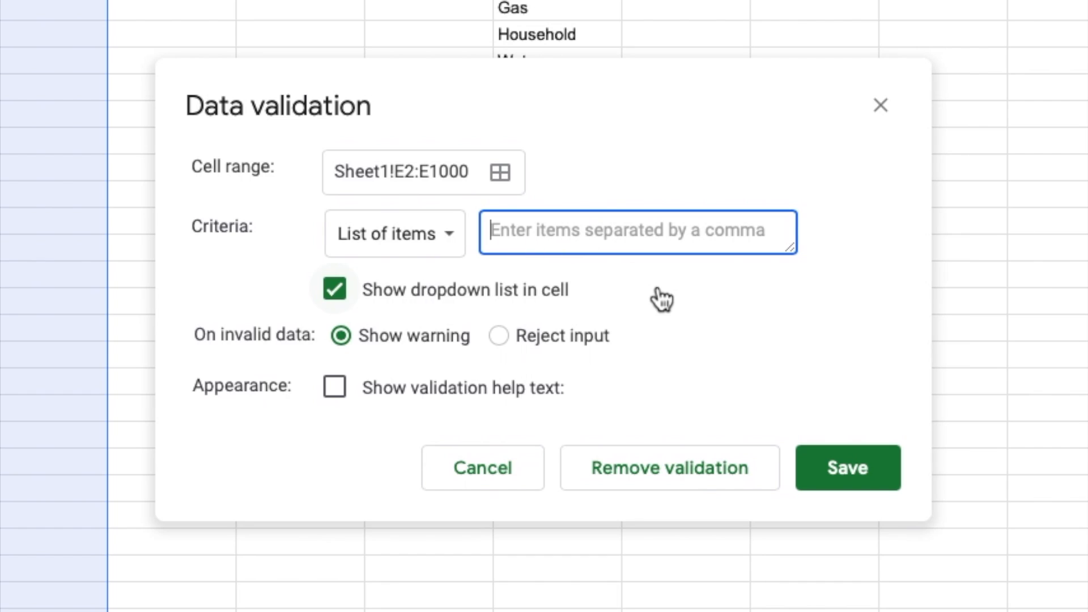
type("Income,")
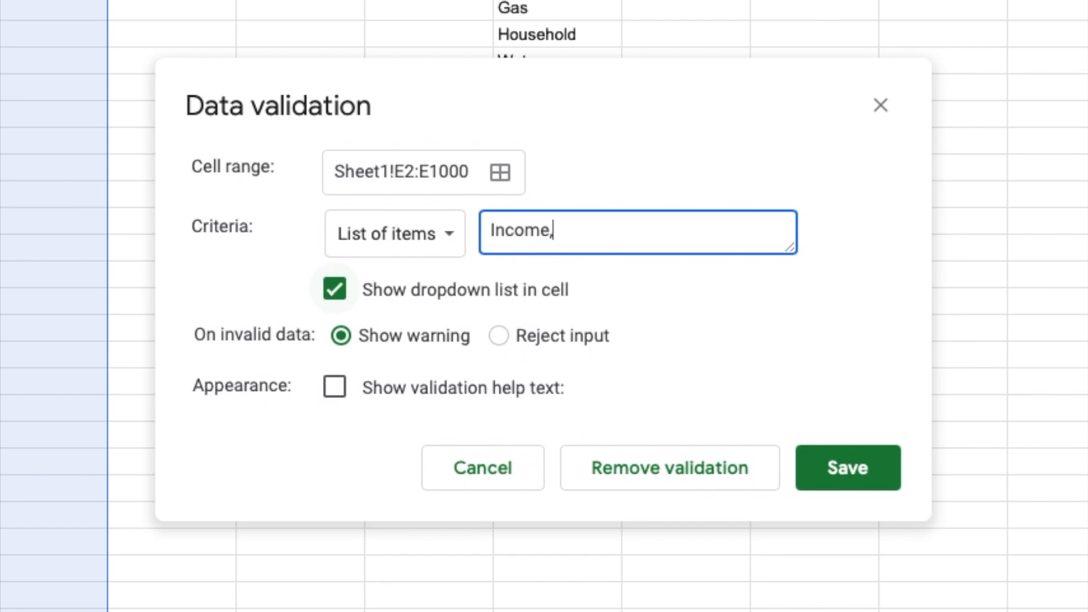
type(" Expense, T")
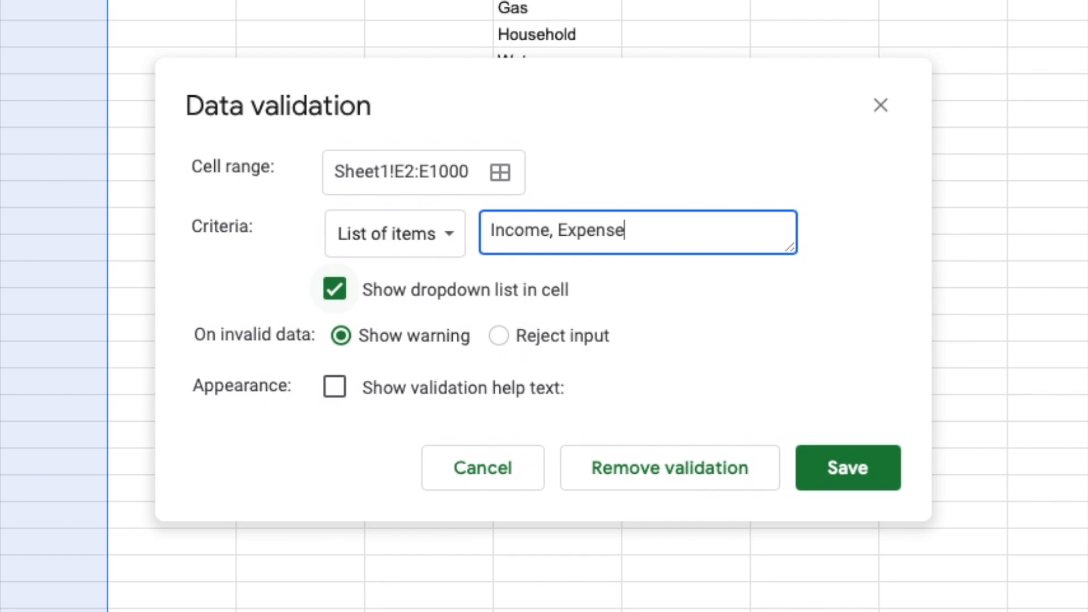
type("ransfer")
key("Return")
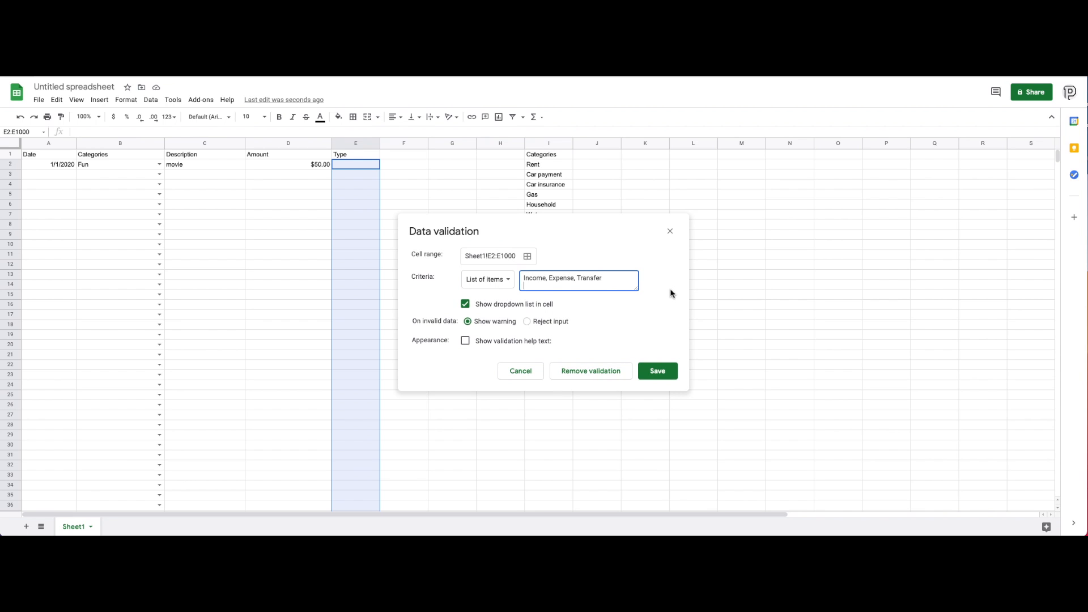
key("BackSpace")
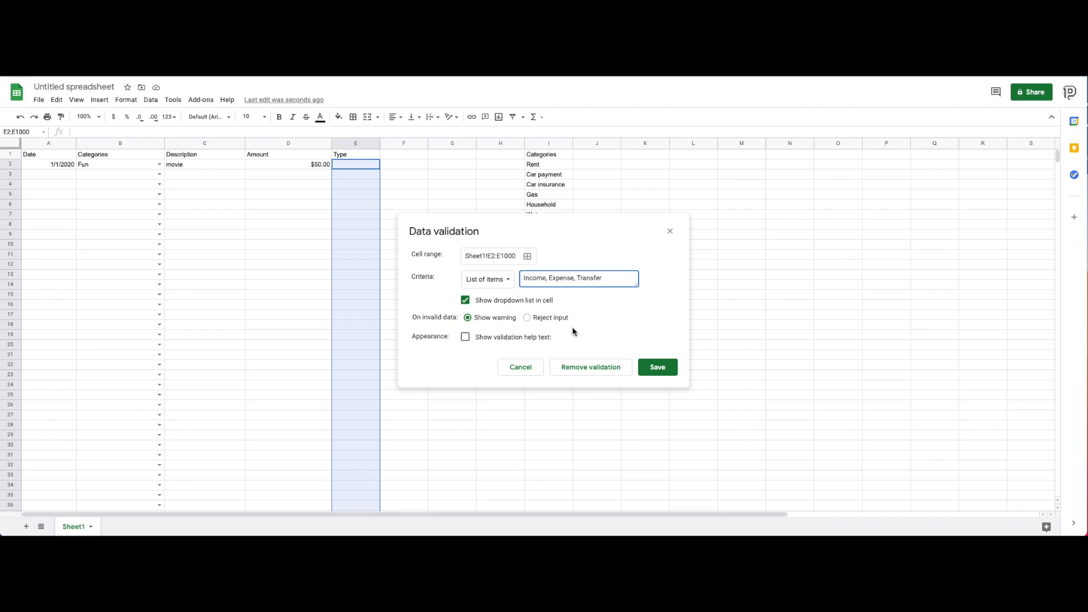
left_click(659, 368)
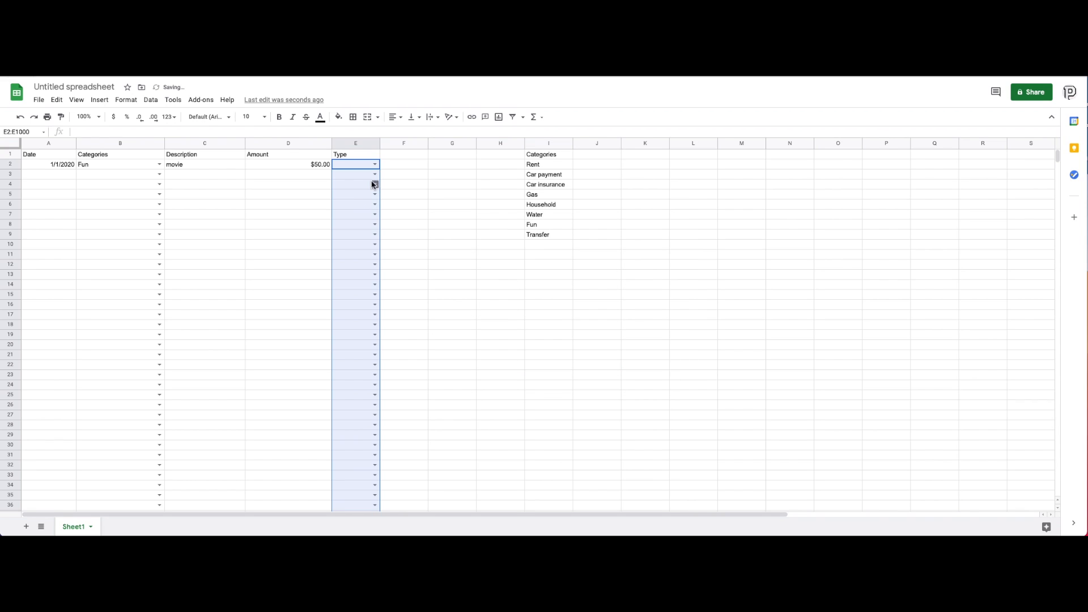
- Choose Expense as the type of the movie entry in cell E2
left_click(403, 285)
scroll(355, 351, "down", 20)
scroll(356, 359, "up", 20)
left_click(374, 165)
left_click(335, 173)
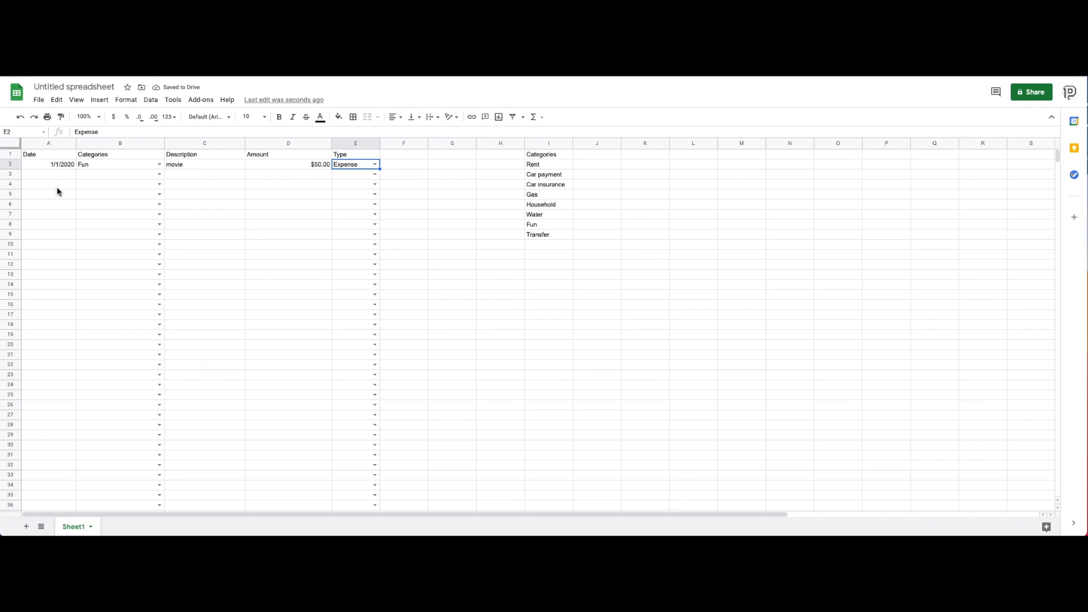
left_click(471, 205)
left_click(415, 166)
left_click_drag(414, 167, 497, 342)
left_click(443, 187)
left_click(238, 165)
left_click(327, 165)
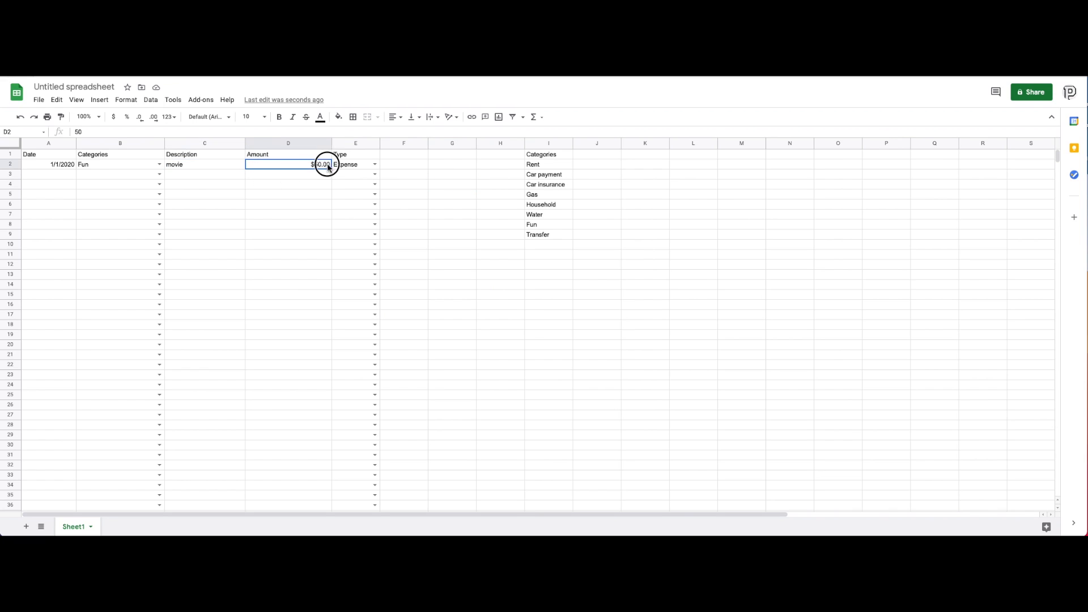
- Enter the summary labels Income, Expense and Total in cells F2 to F4
left_click(422, 167)
type("Income")
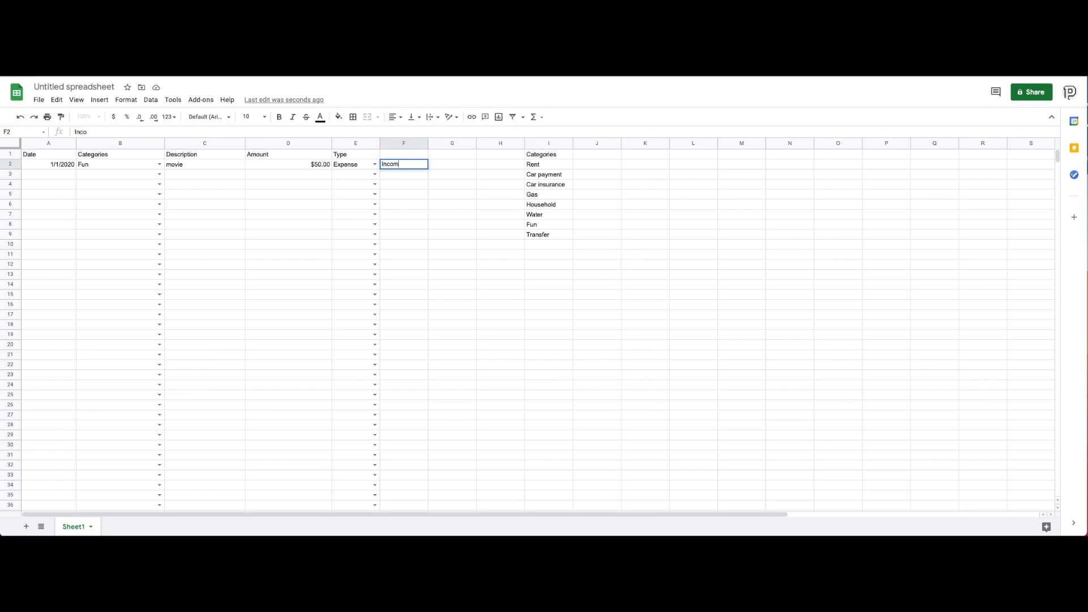
key("Return")
type("Ex")
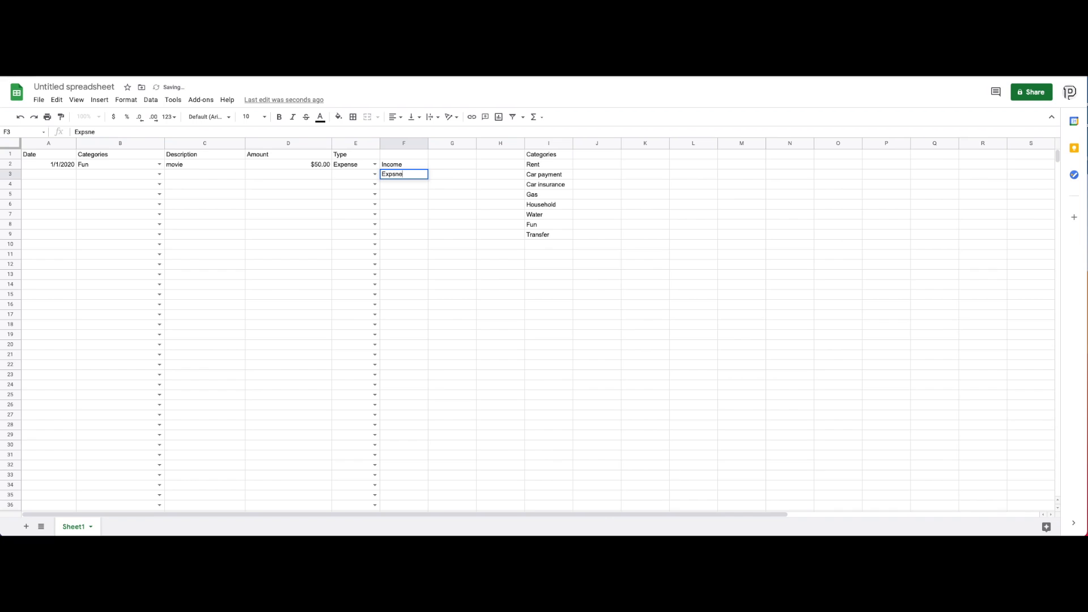
type("pense")
key("Return")
type("Ta")
key("BackSpace")
type("otal")
key("Return")
- Add a Transfer label in cell F7, separated from the other summary labels by two blank rows
key("Return")
key("Return")
key("Return")
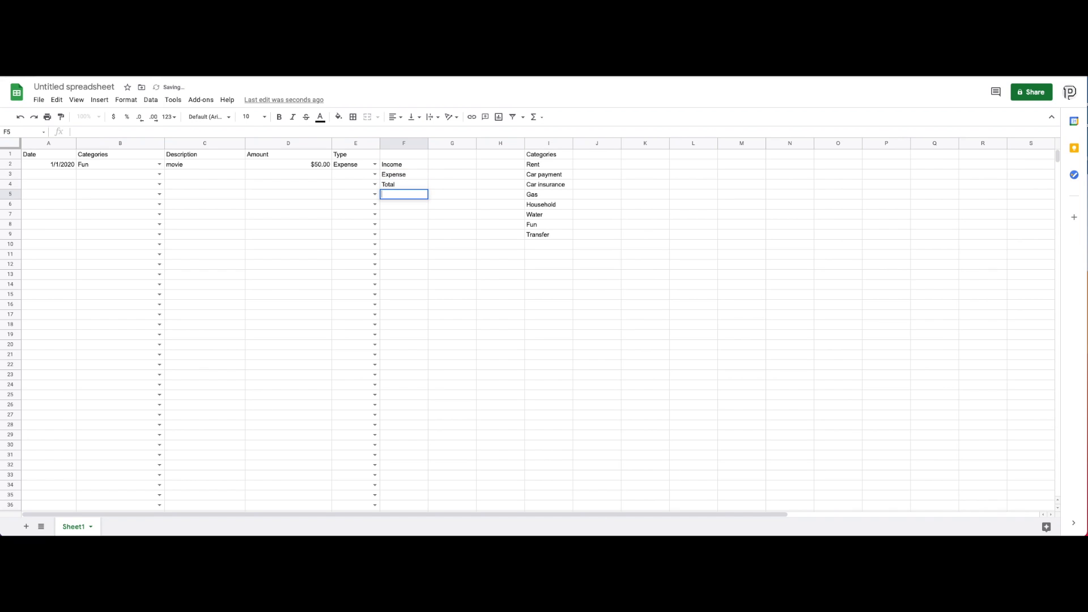
key("Return")
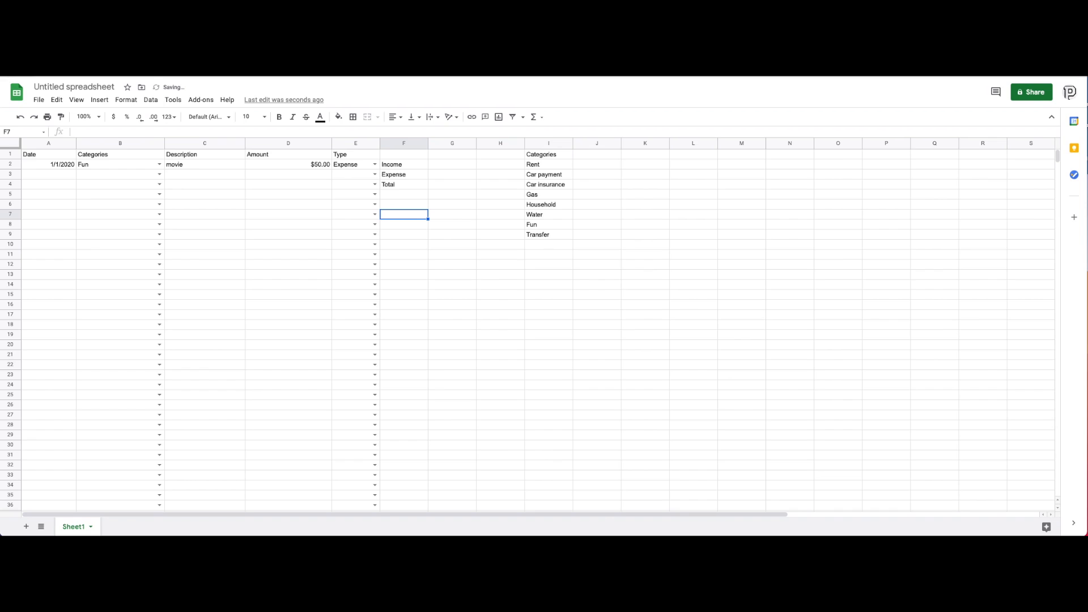
type("Transfer")
key("Tab")
- Apply all borders to the summary ranges F2:G4 and F7:G7
left_click_drag(419, 163, 454, 186)
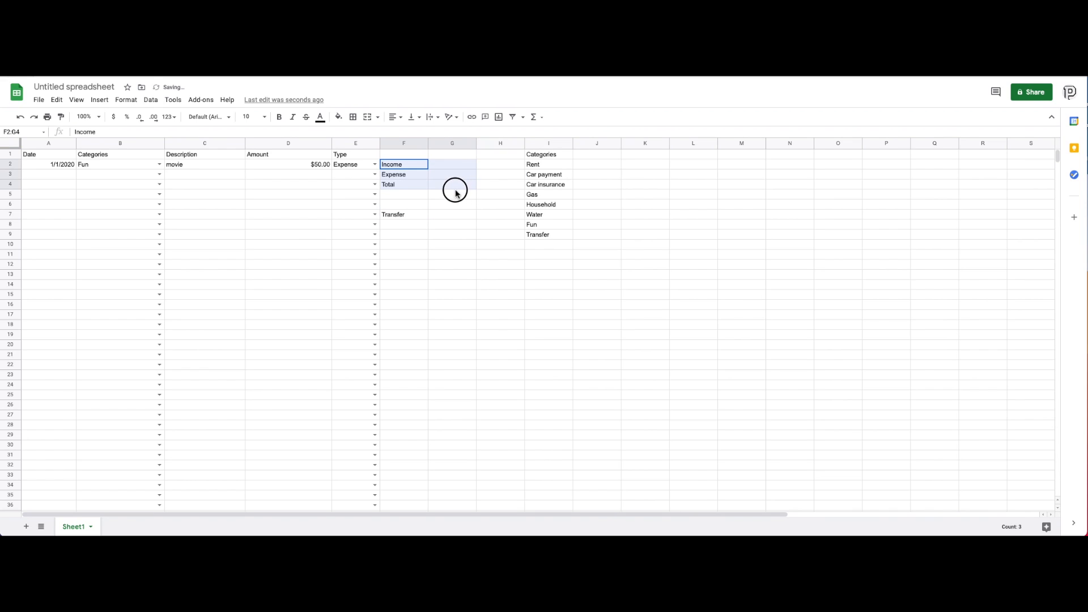
left_click(361, 121)
left_click(356, 135)
left_click_drag(410, 215, 459, 215)
left_click(353, 116)
left_click(359, 139)
left_click(425, 252)
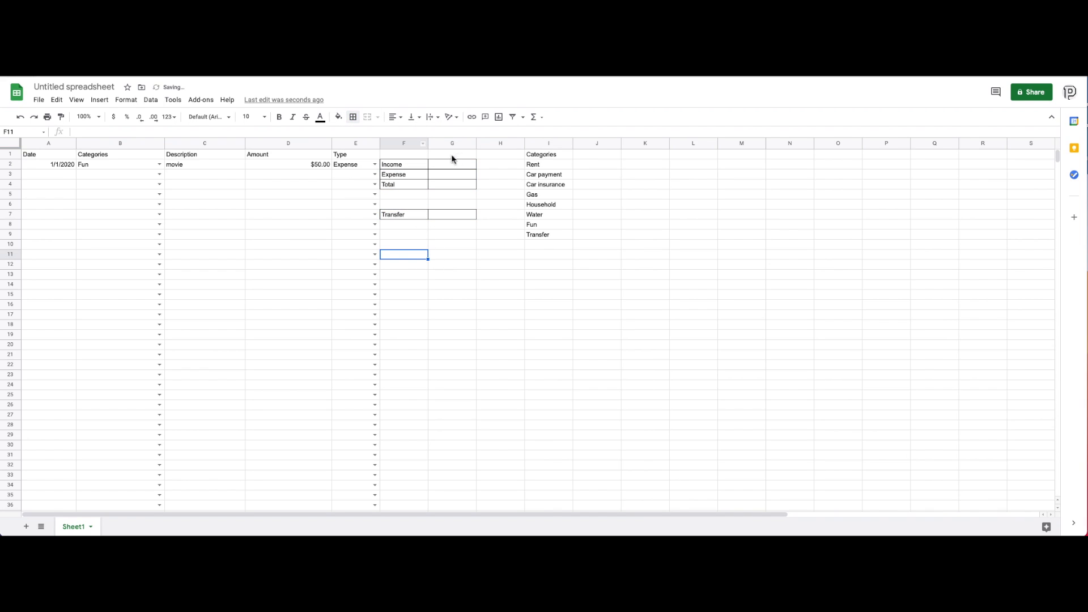
- Enter =sumif(E:E,F2,D:D) in Income cell G2 and fill the formula down to Expense cell G3
left_click(447, 166)
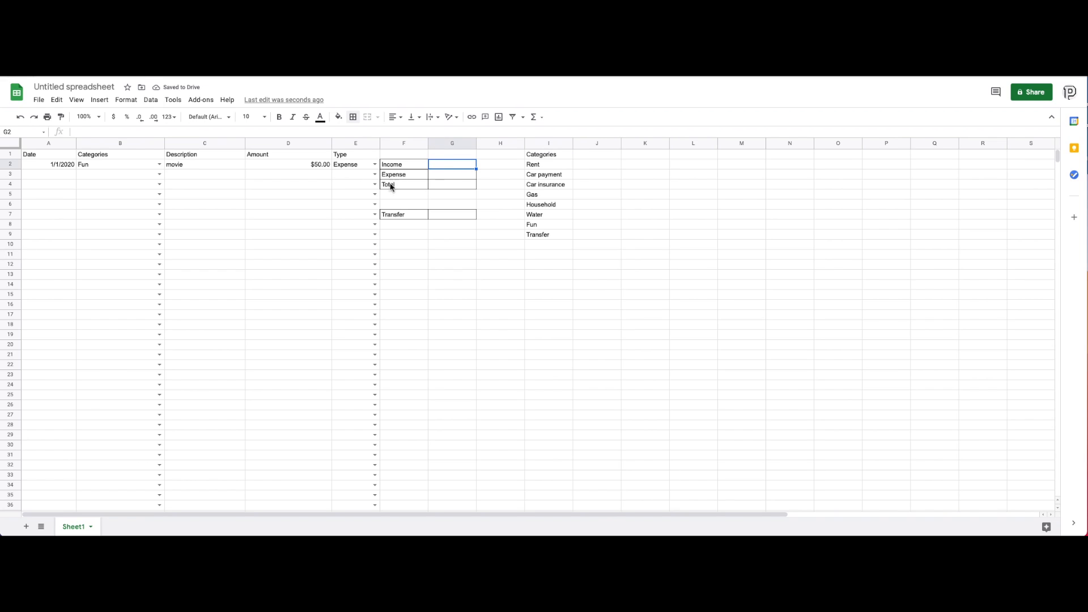
left_click_drag(297, 166, 313, 306)
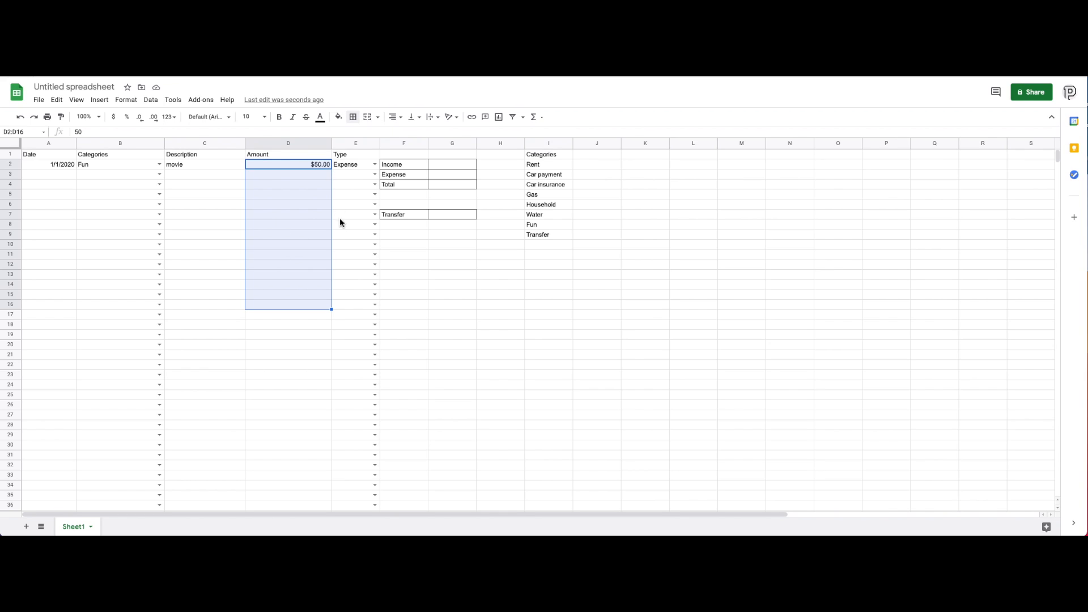
left_click(445, 165)
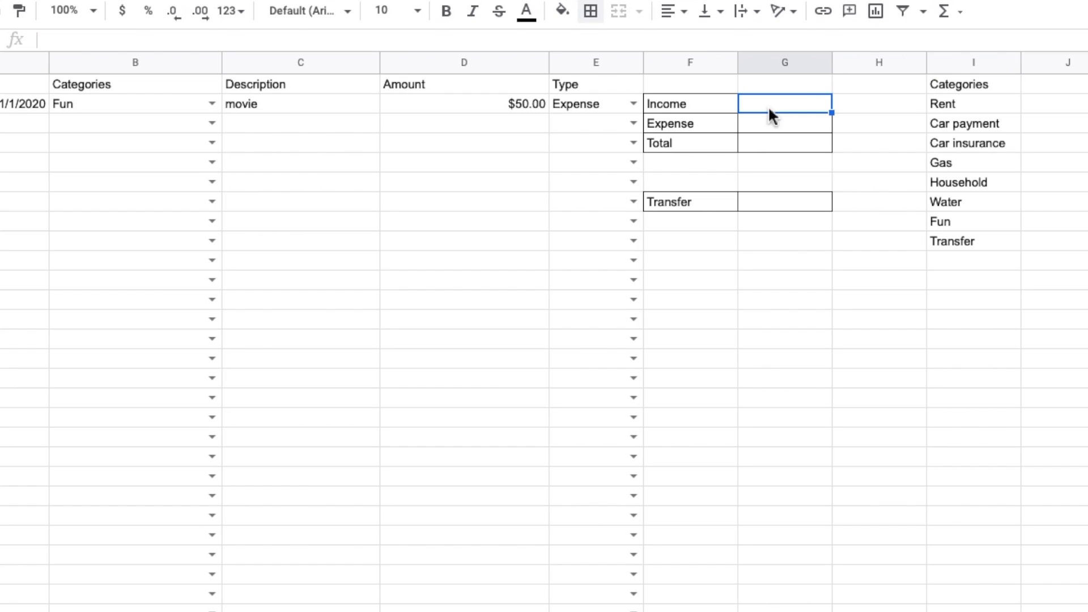
type("=sumif")
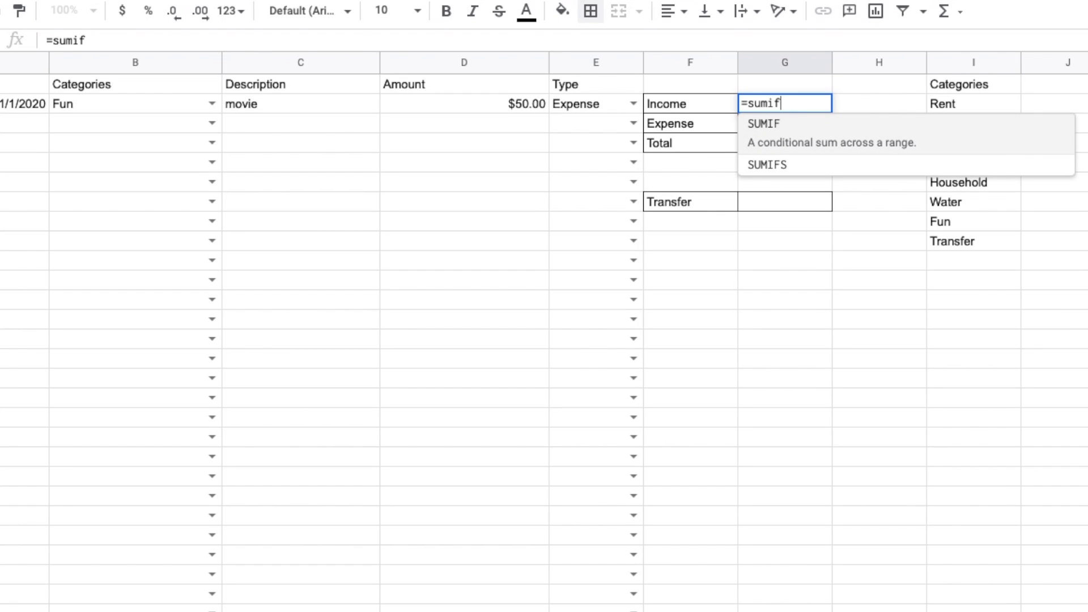
type("(")
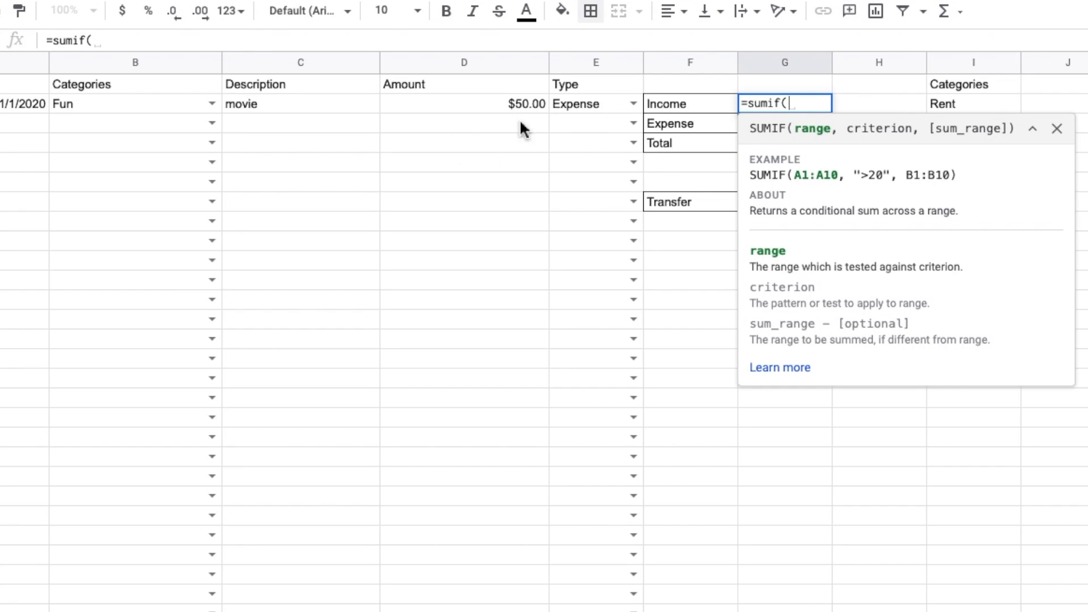
left_click(589, 64)
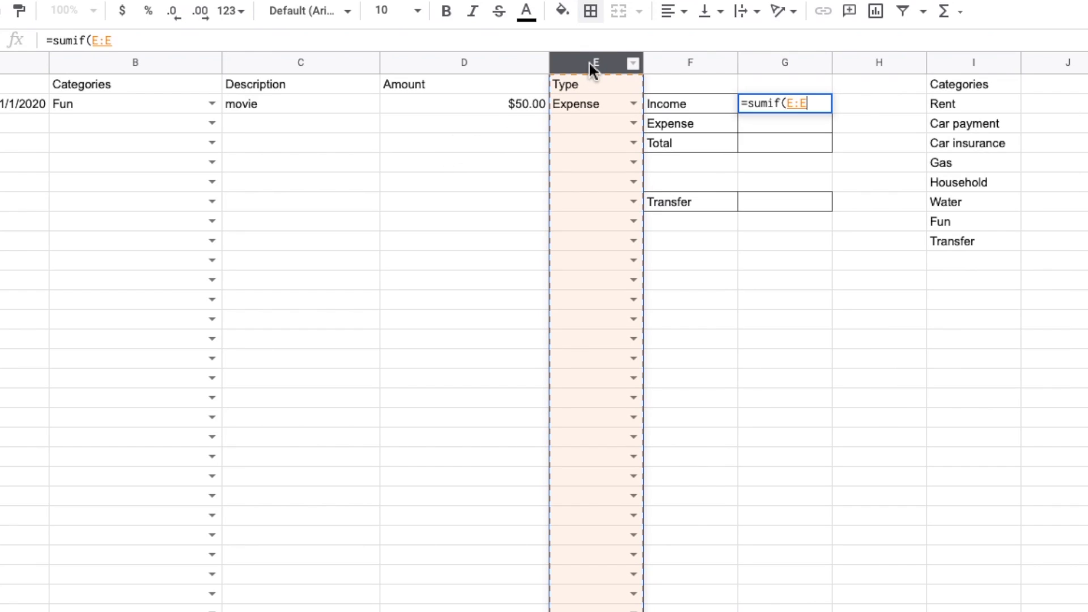
type(",")
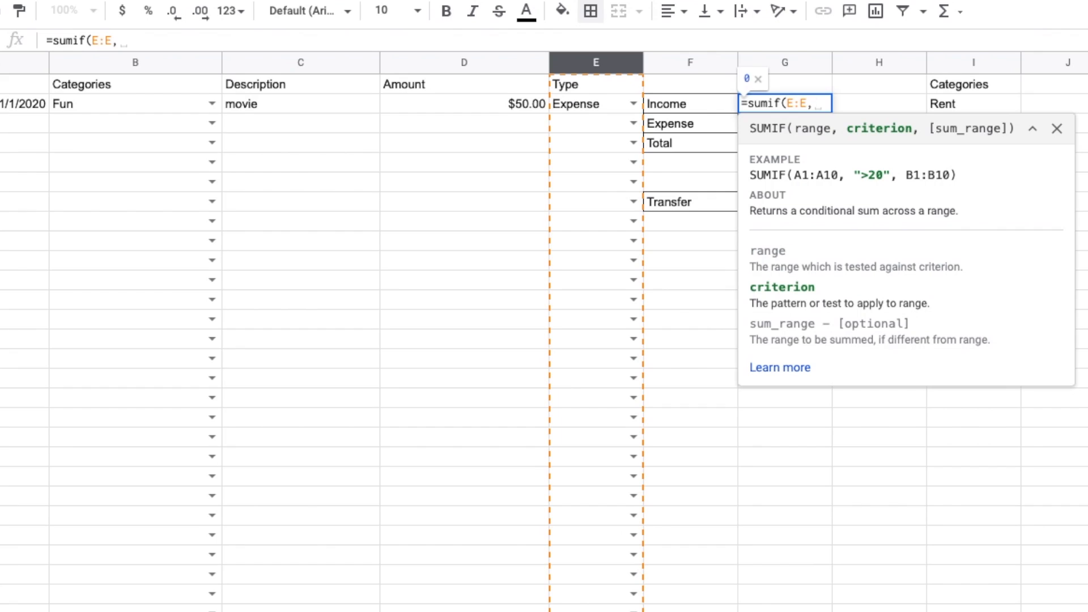
left_click(680, 101)
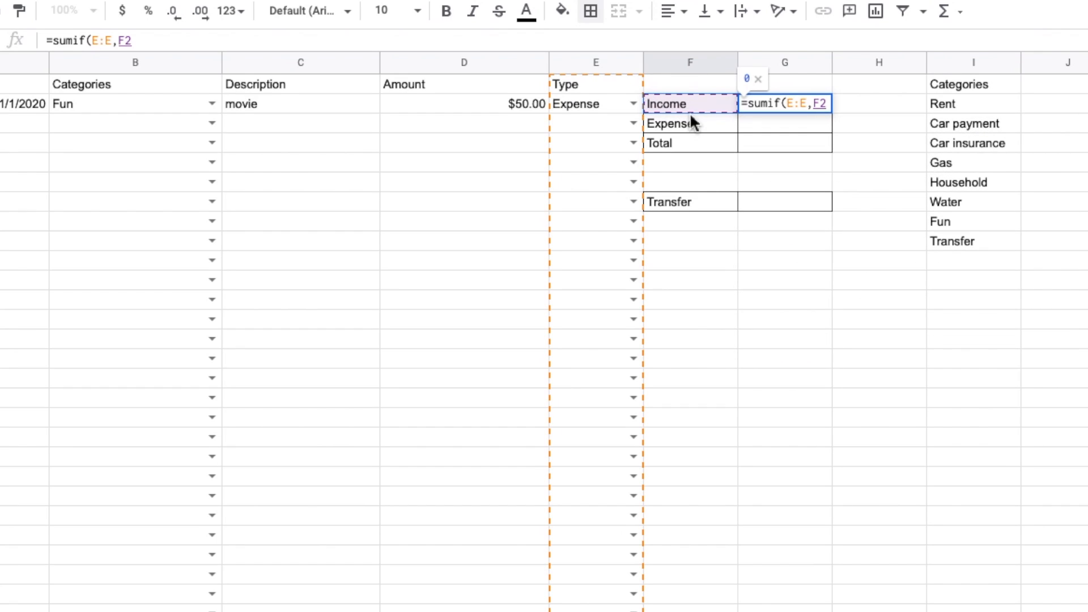
type(",")
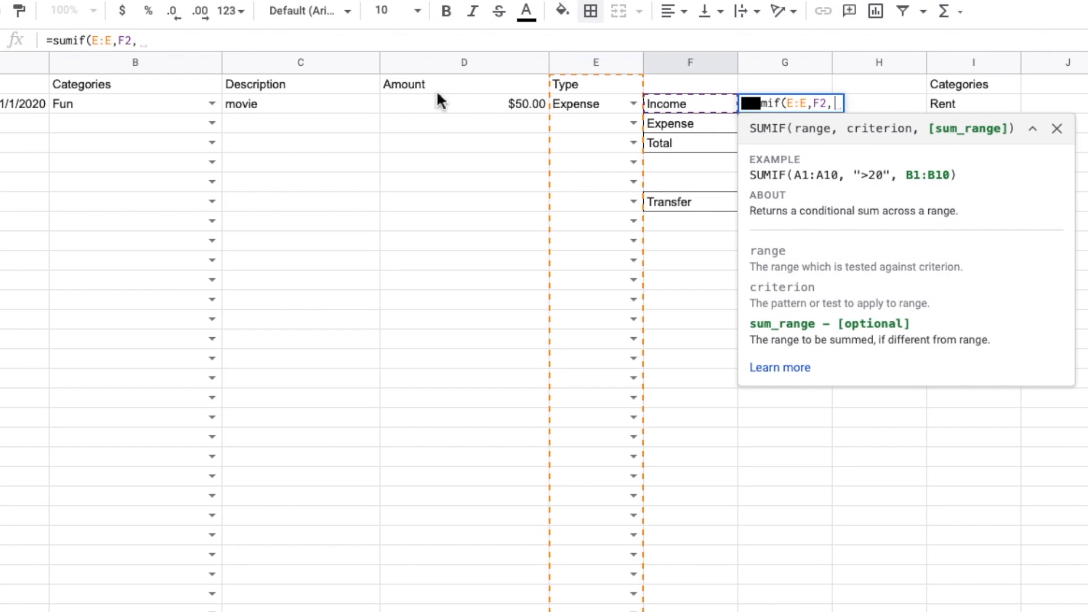
left_click(450, 64)
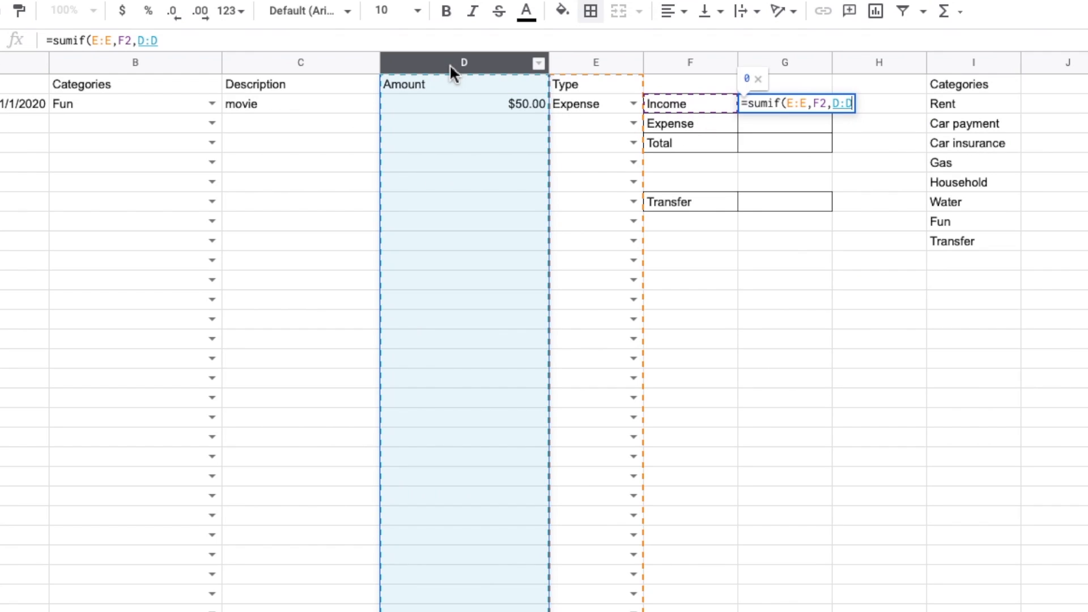
type(")")
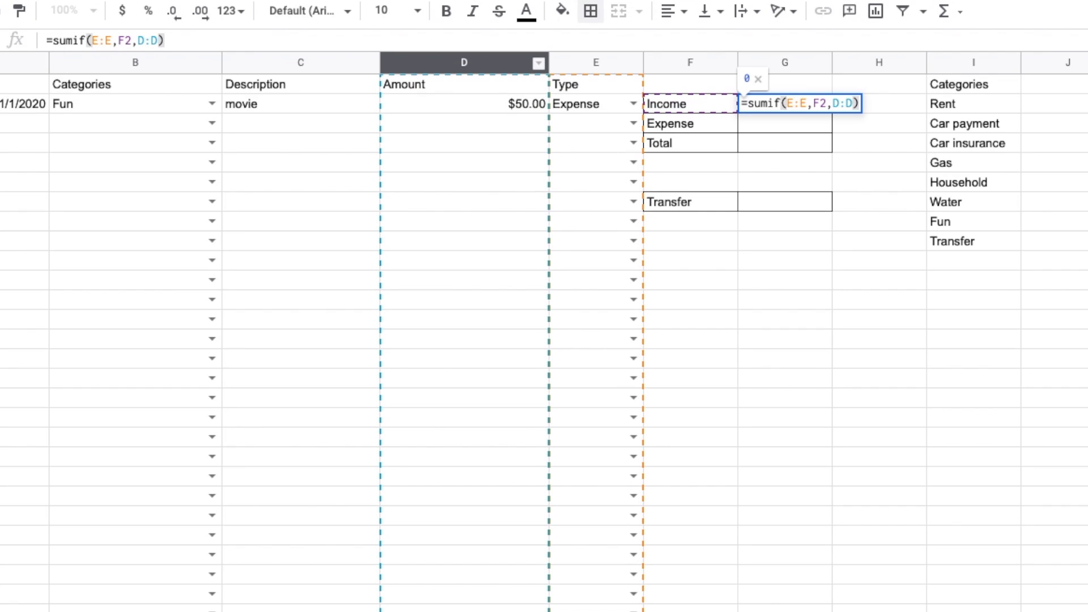
key("Return")
left_click(783, 103)
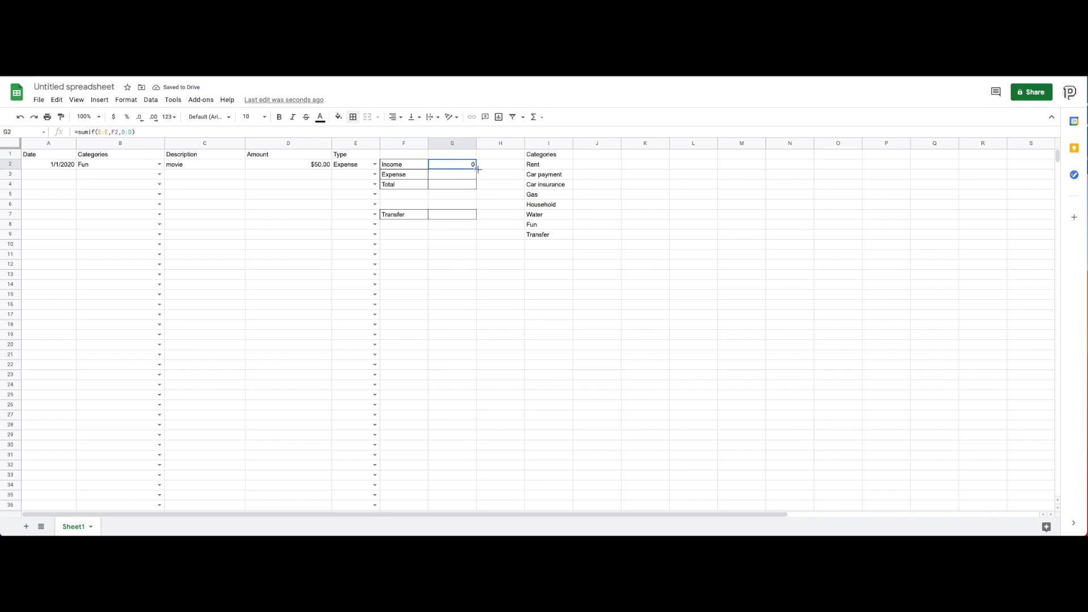
left_click_drag(478, 168, 474, 178)
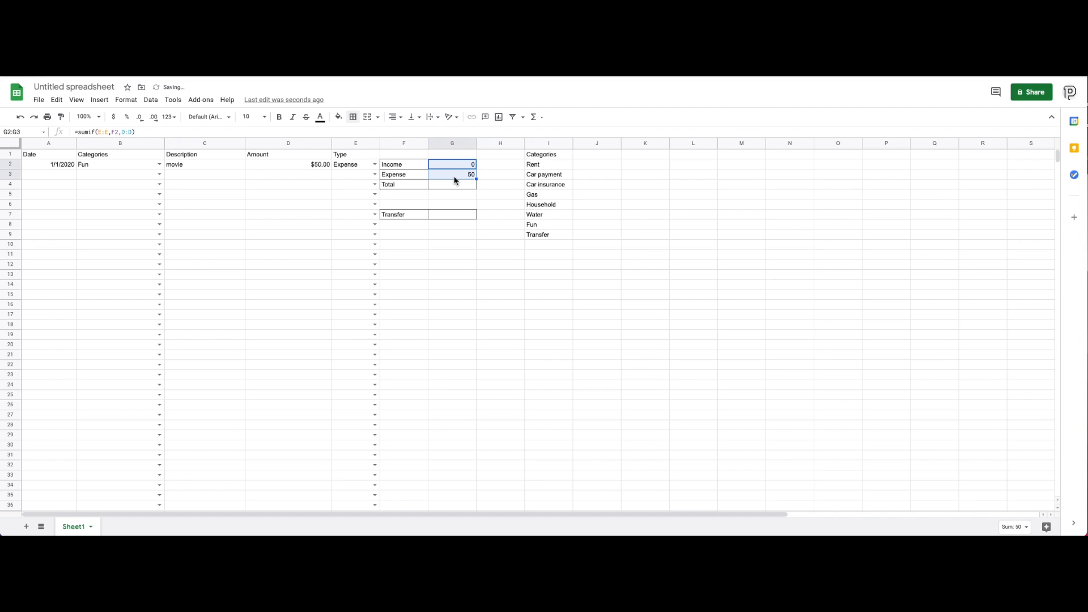
- Enter the formula =sumif(E:E,F7,D:D) in cell G7 to sum the amounts of type Transfer
left_click(456, 220)
type("=sumif")
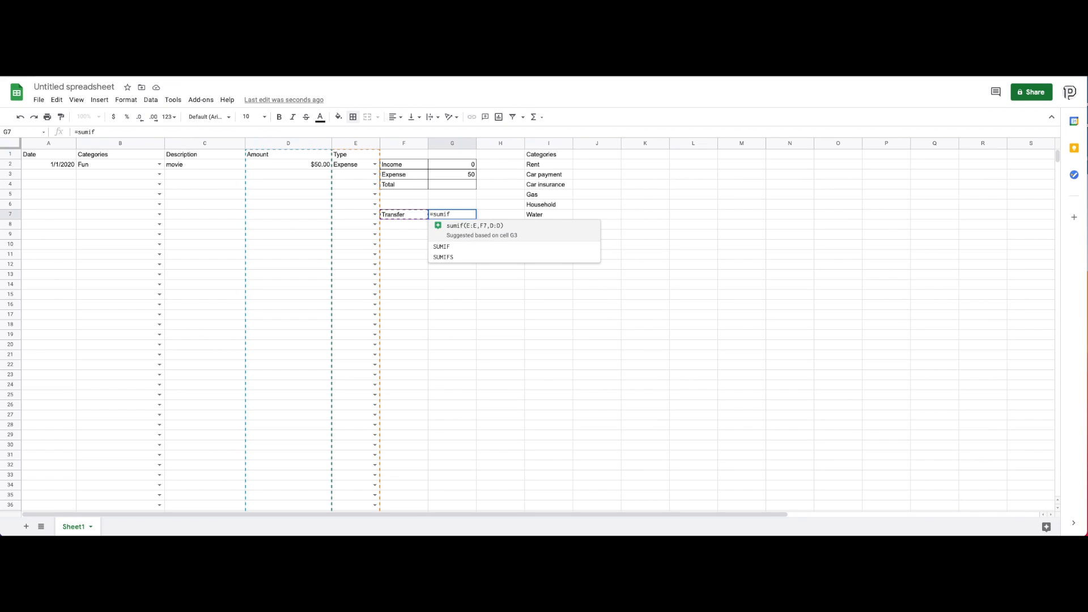
type("(")
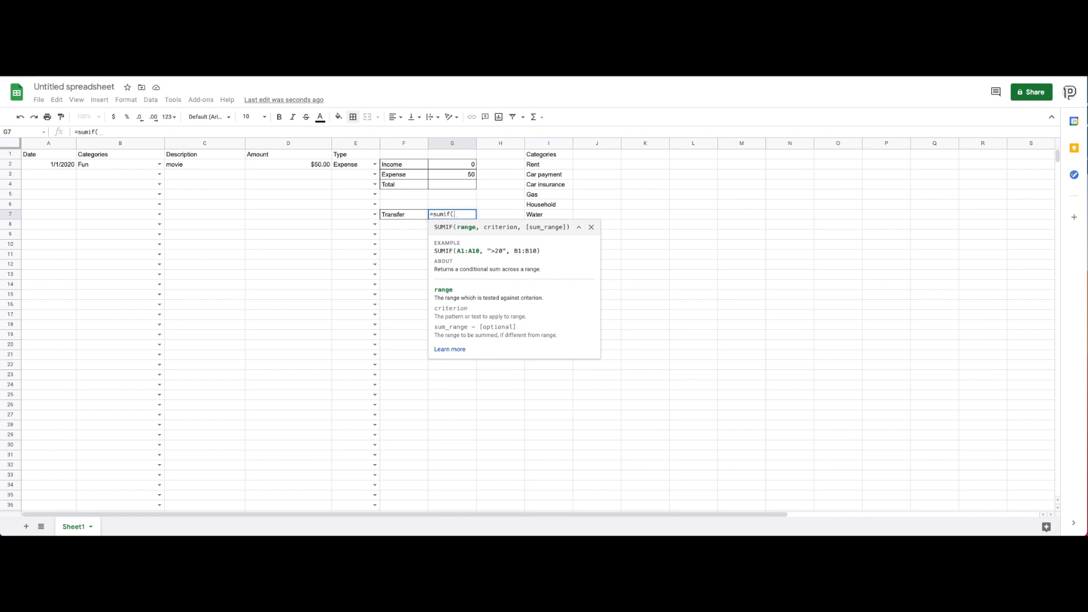
left_click(354, 143)
type(",")
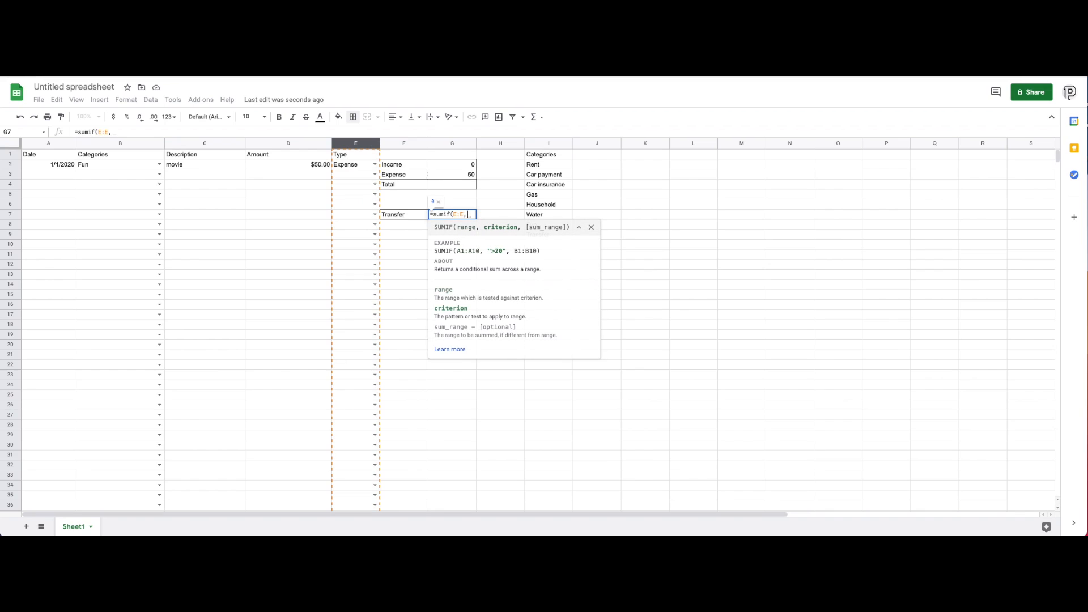
left_click(394, 219)
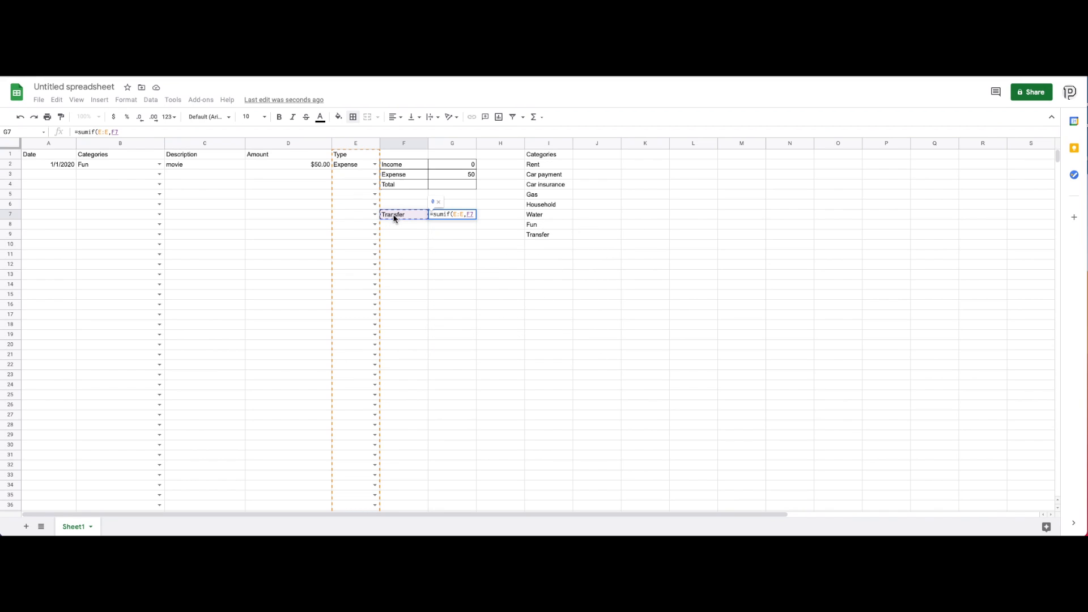
type(",")
left_click(288, 143)
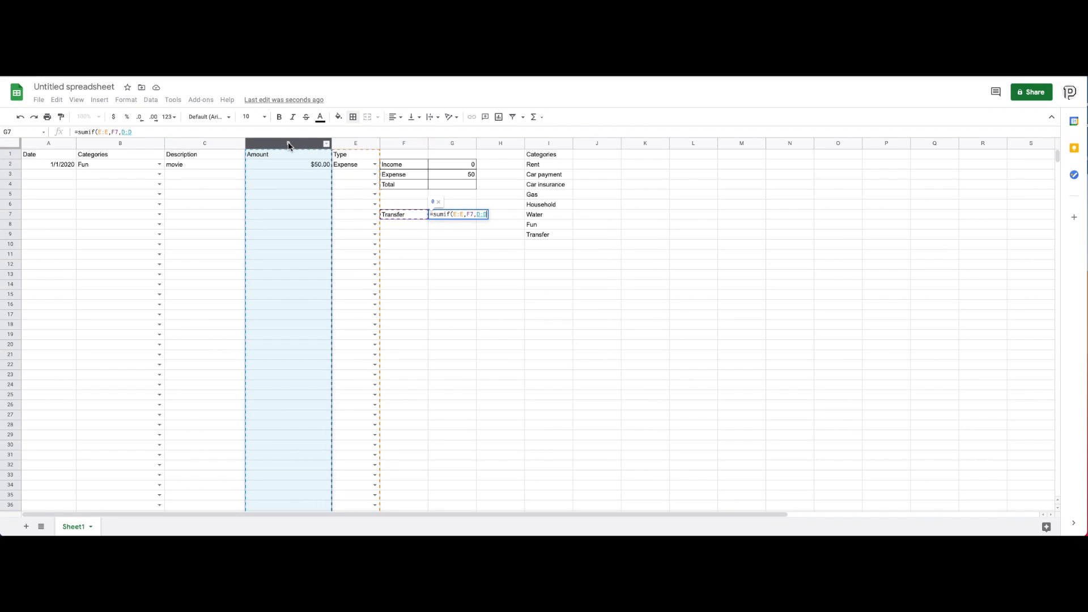
type(")")
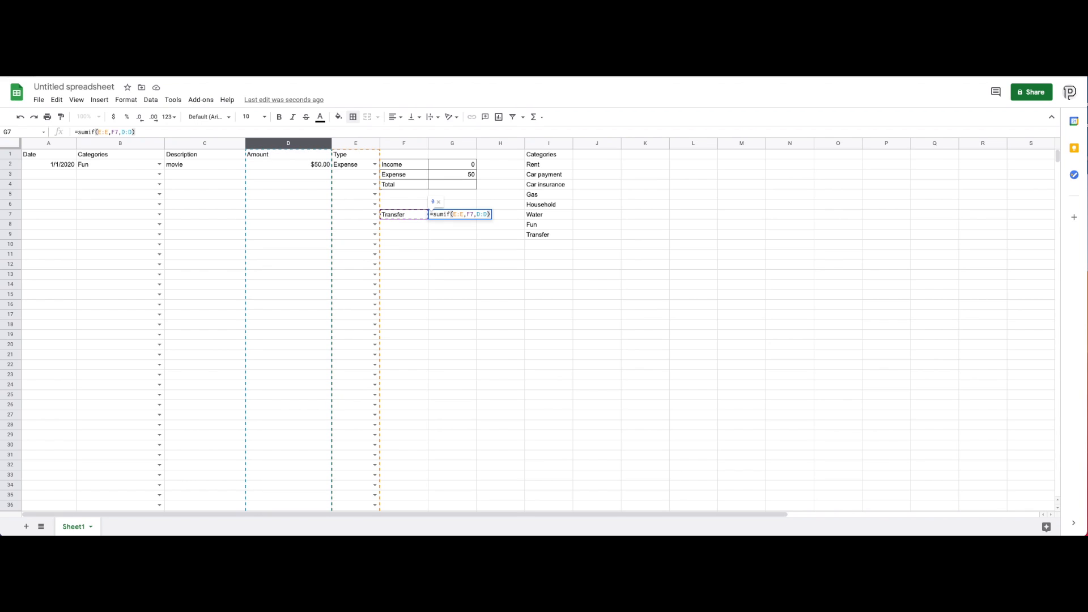
key("Escape")
- Format the summary values in G2:G7 as Currency with two decimals
left_click_drag(463, 165, 468, 215)
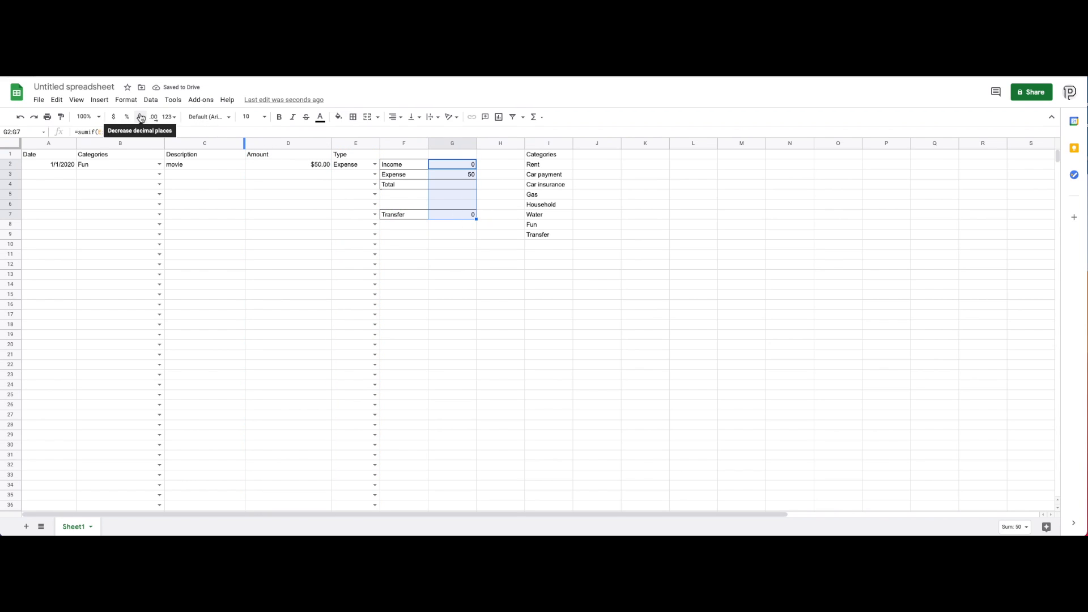
left_click(124, 105)
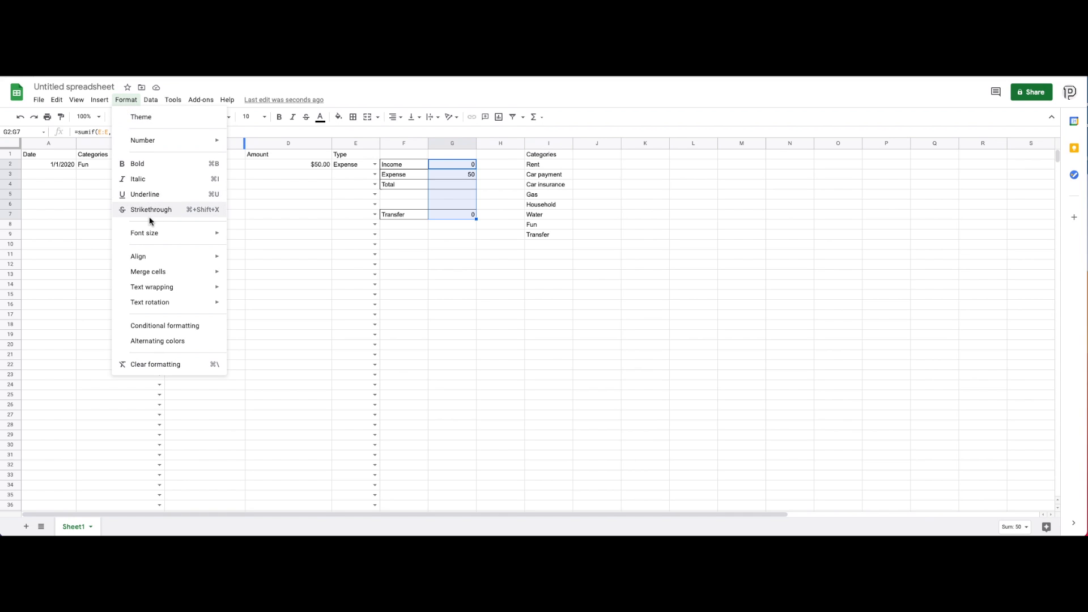
mouse_move(158, 149)
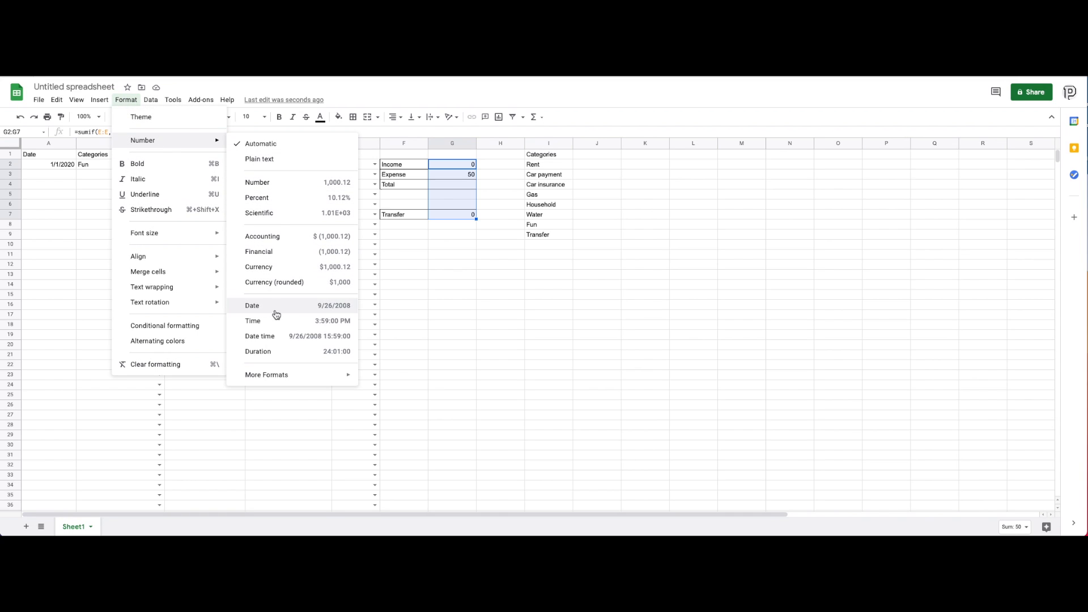
left_click(270, 267)
- Calculate the total in cell G4 by subtracting the expense from the income with =G2-G3
left_click(456, 185)
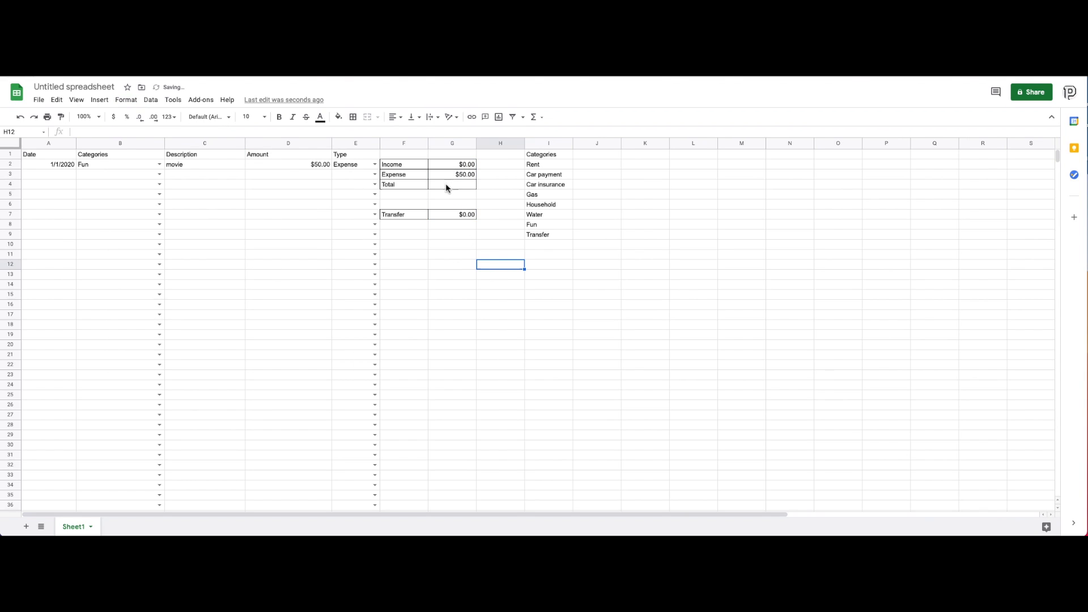
type("=")
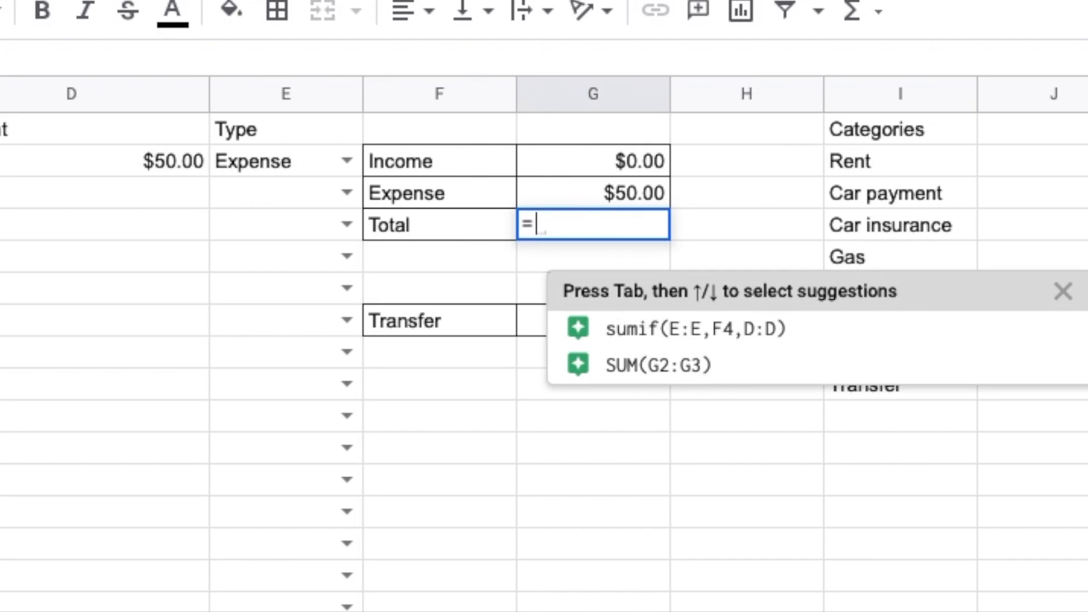
left_click(654, 143)
left_click(647, 158)
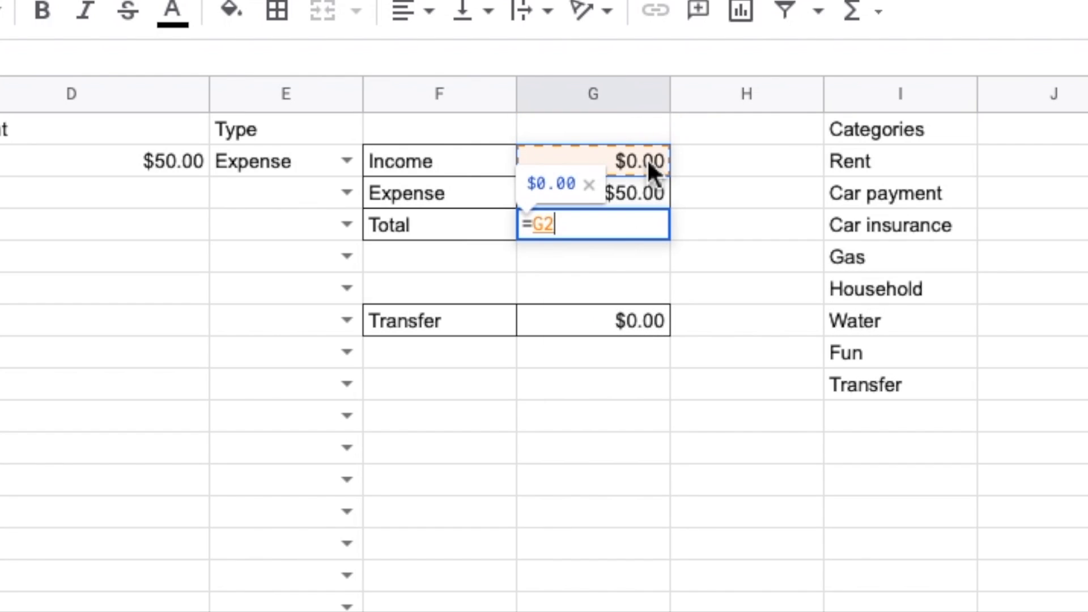
type("-")
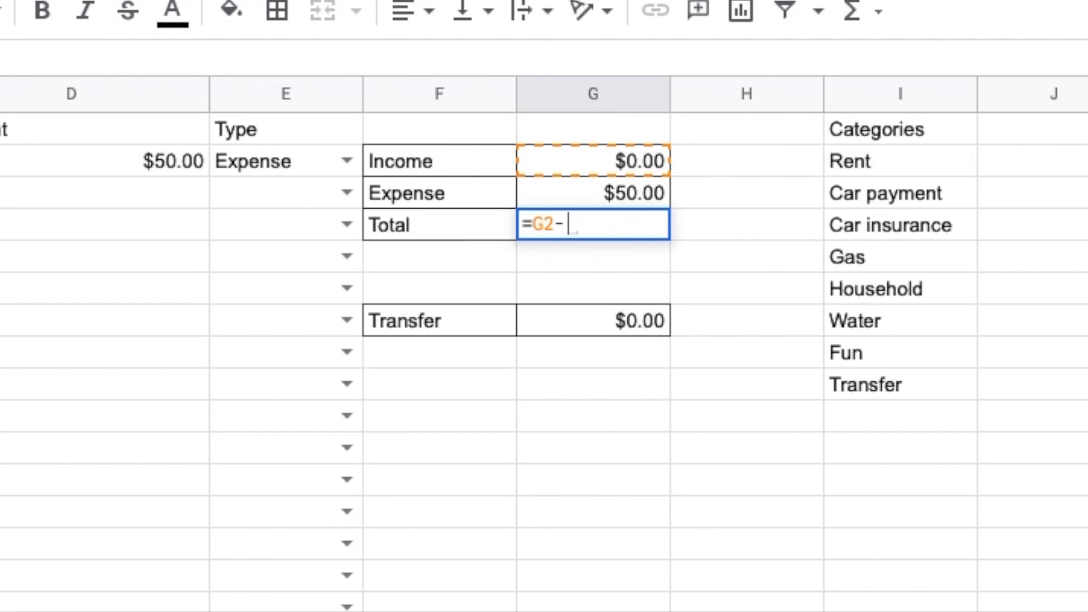
left_click(632, 196)
key("Return")
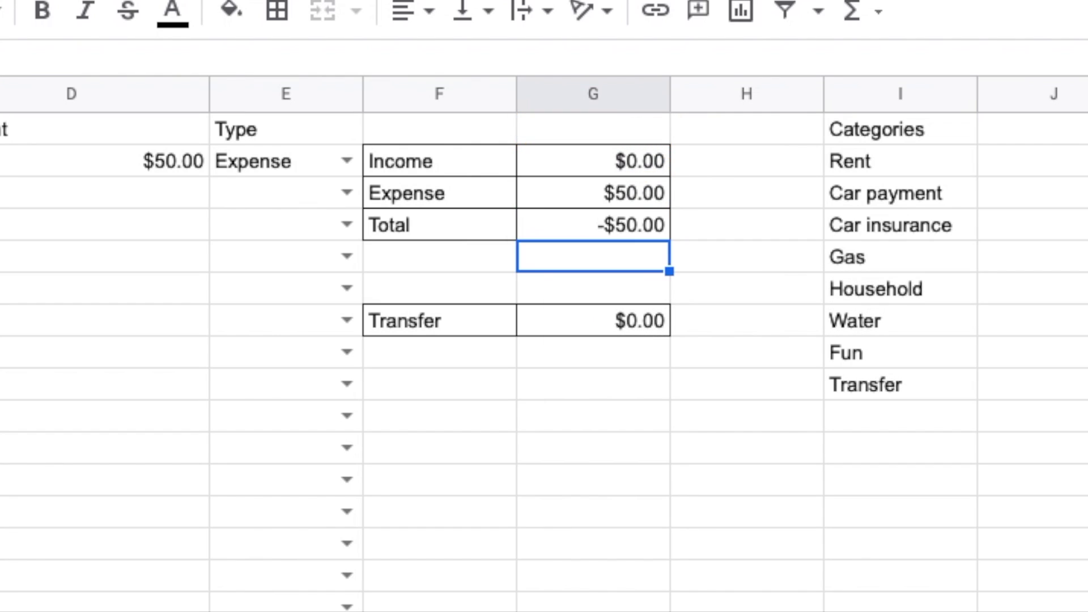
left_click(597, 228)
left_click(602, 575)
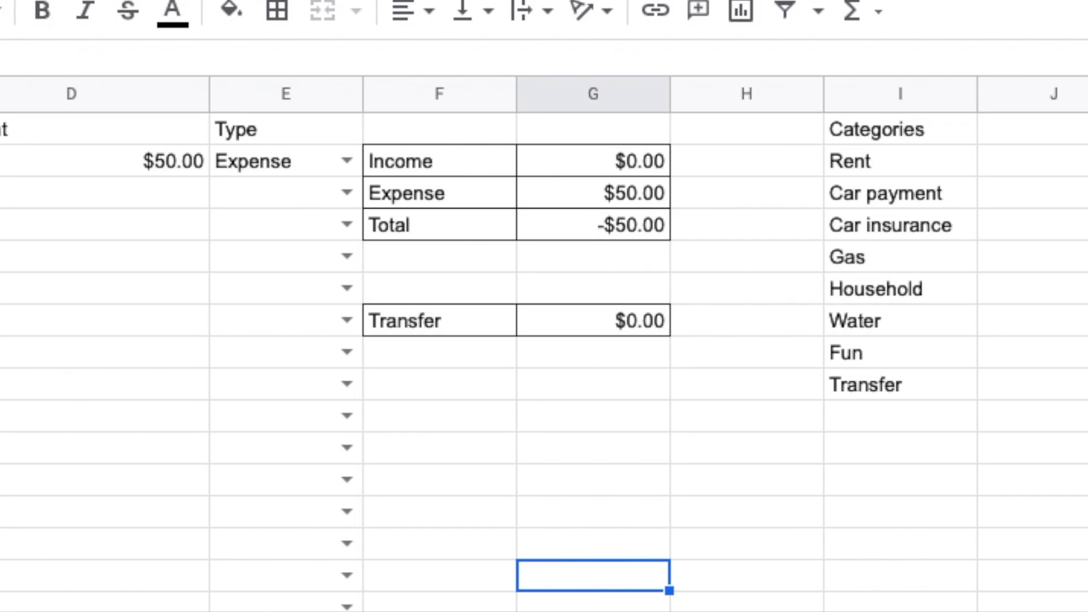
- Enter the date 05/01/20 for a second entry in cell A3
left_click(48, 174)
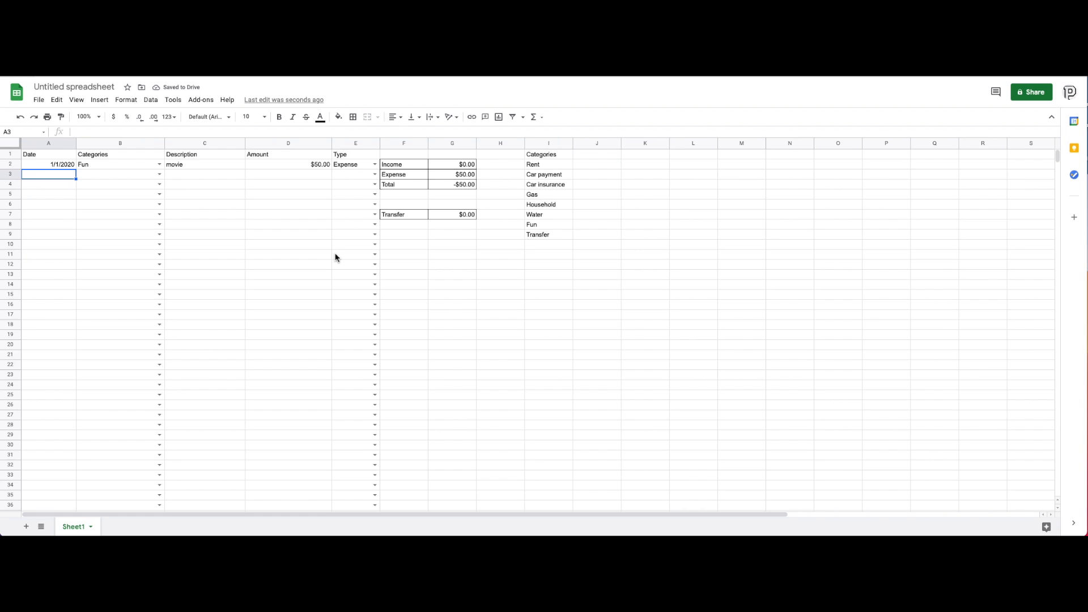
type("05/01/20")
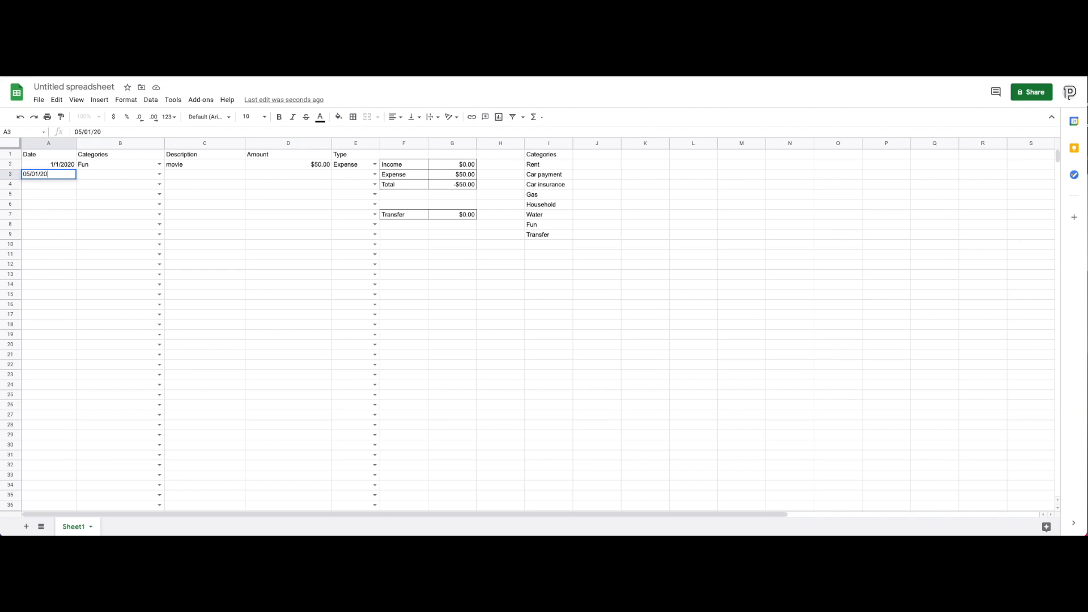
key("Tab")
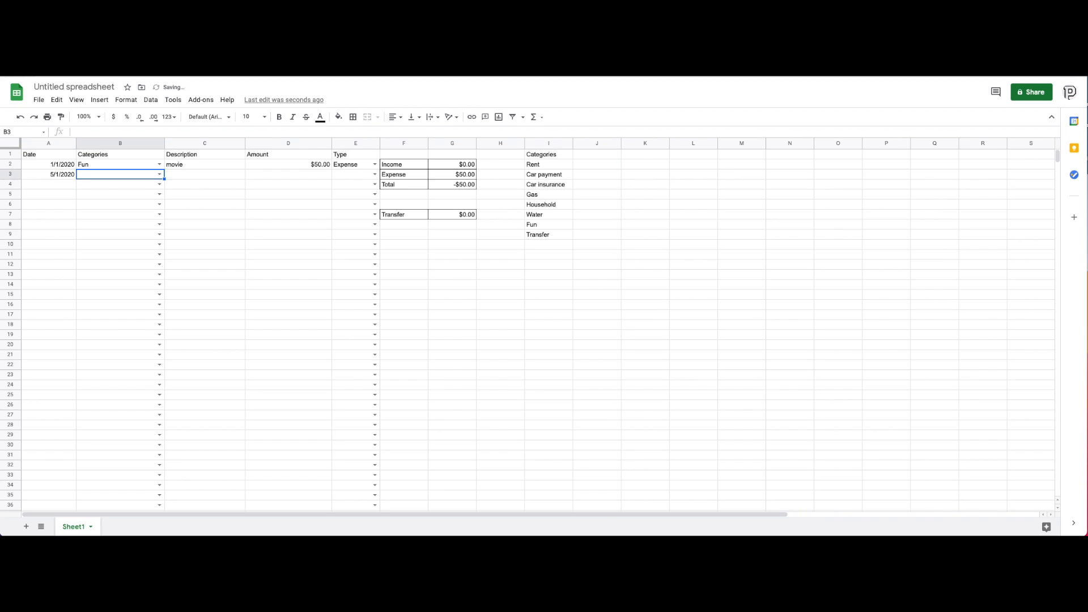
- Add paycheck to the end of the categories list in cell I10
left_click(546, 245)
type("paycheck")
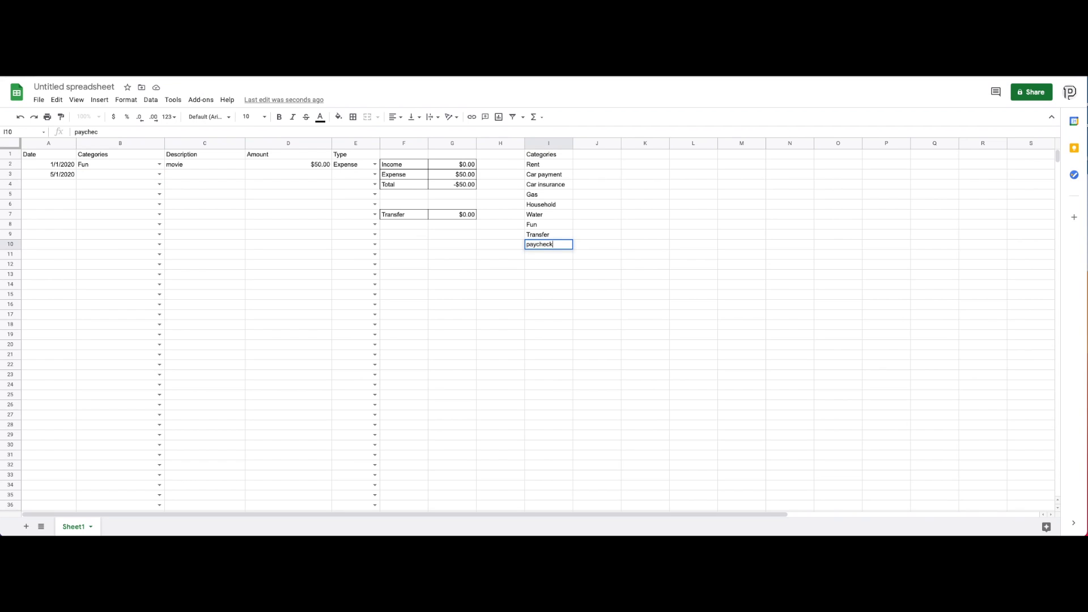
key("Tab")
- Choose paycheck as the category of the second entry in B3 and enter 1,000 as its amount in D3
left_click(138, 175)
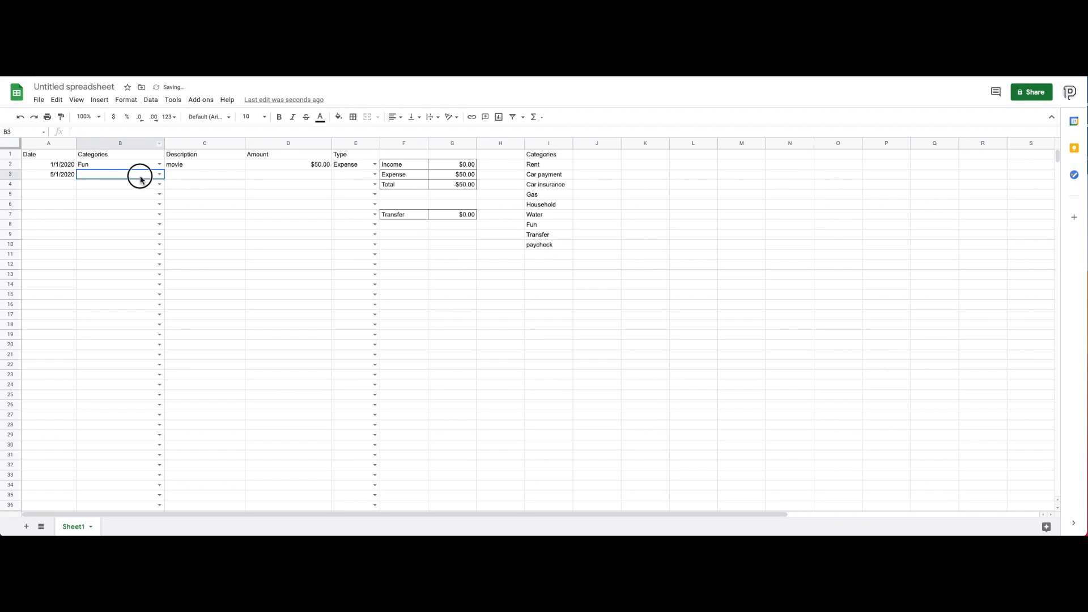
left_click(161, 176)
left_click(104, 287)
left_click(196, 175)
left_click(266, 179)
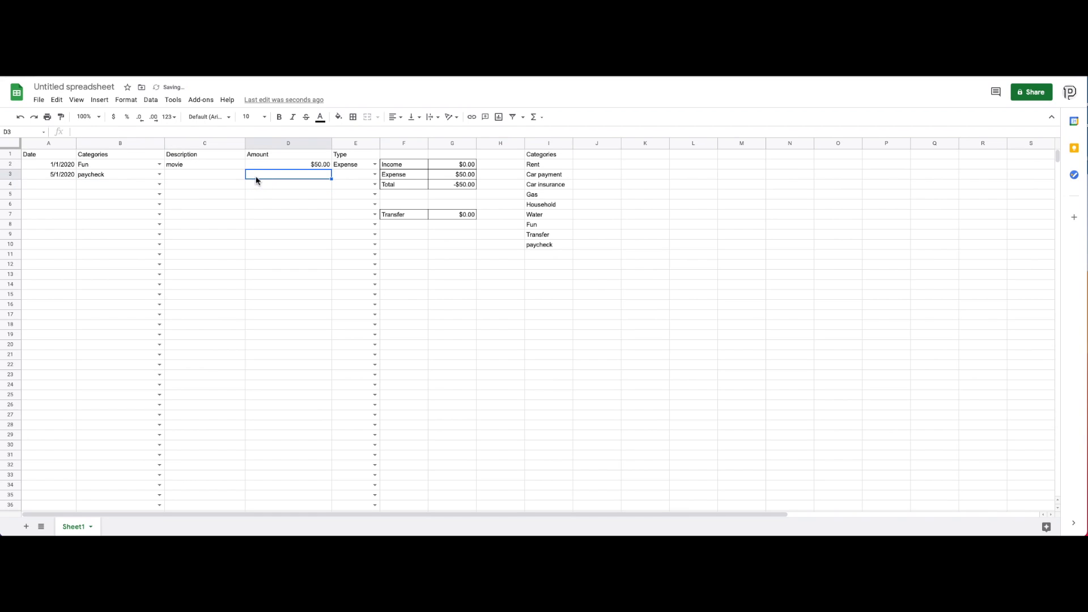
type("1,")
type("000")
key("Tab")
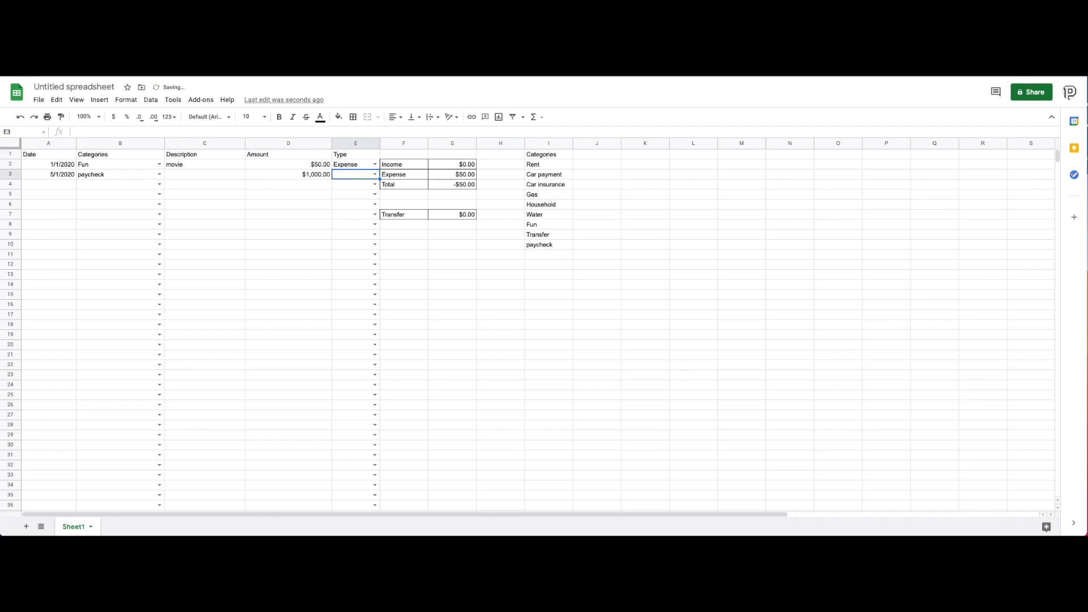
- Choose Income as the type of the paycheck entry in cell E3
left_click(466, 249)
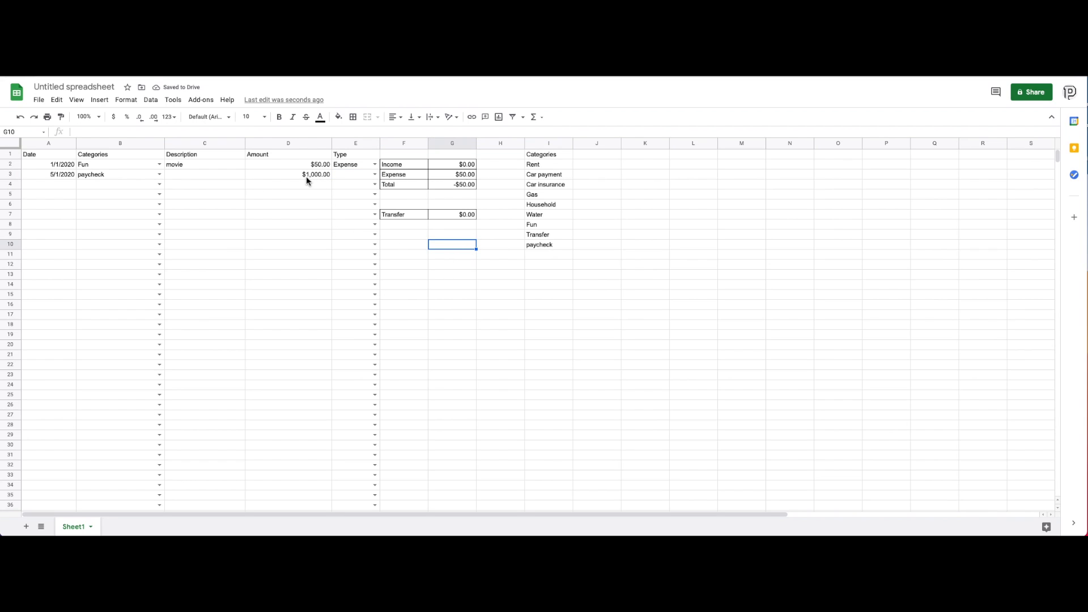
left_click(355, 173)
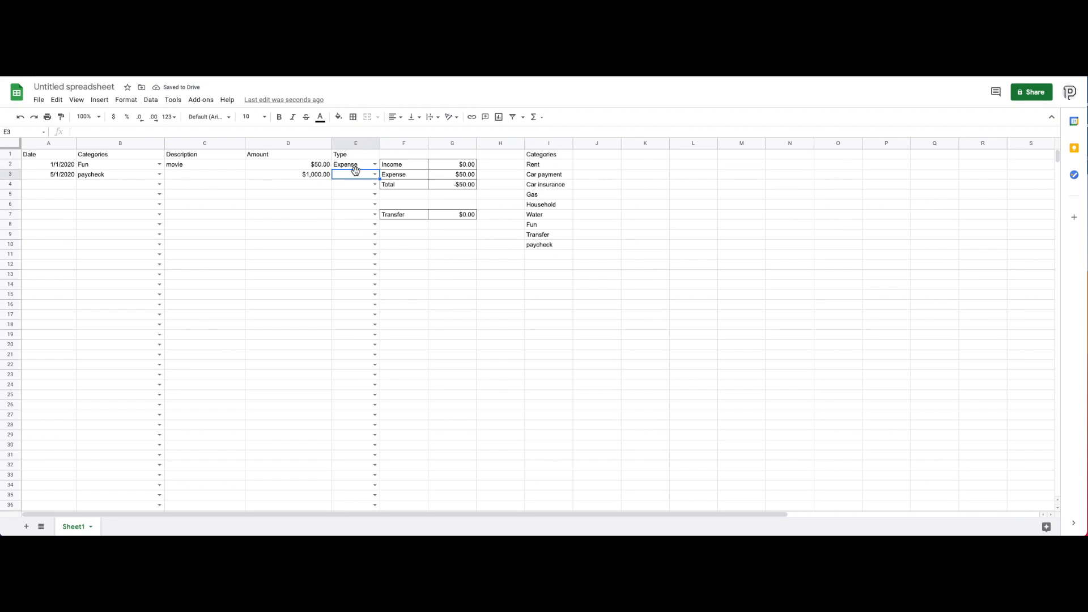
left_click(375, 174)
left_click(348, 186)
left_click(473, 264)
- Start a third entry in row 4 with the date 10/5/2020 and the category Transfer
left_click(48, 188)
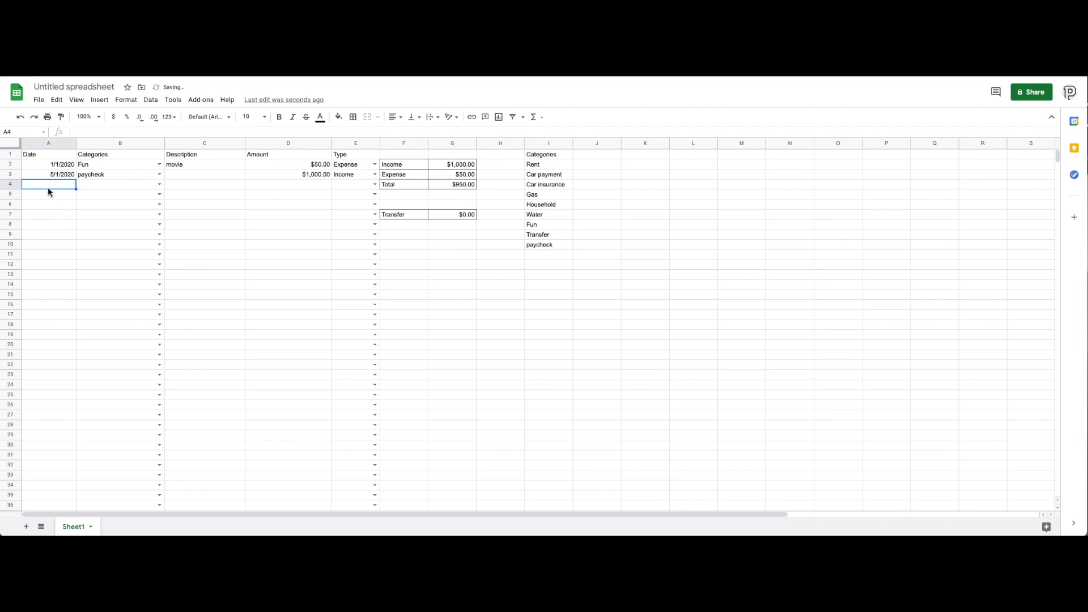
type("10/5/2")
type("020")
key("Tab")
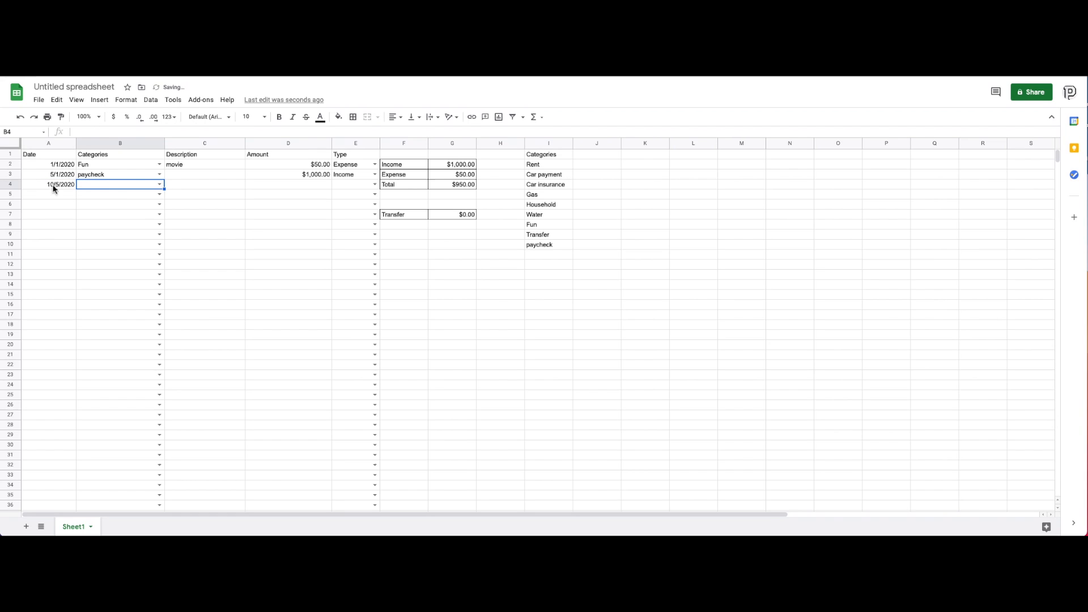
type("t")
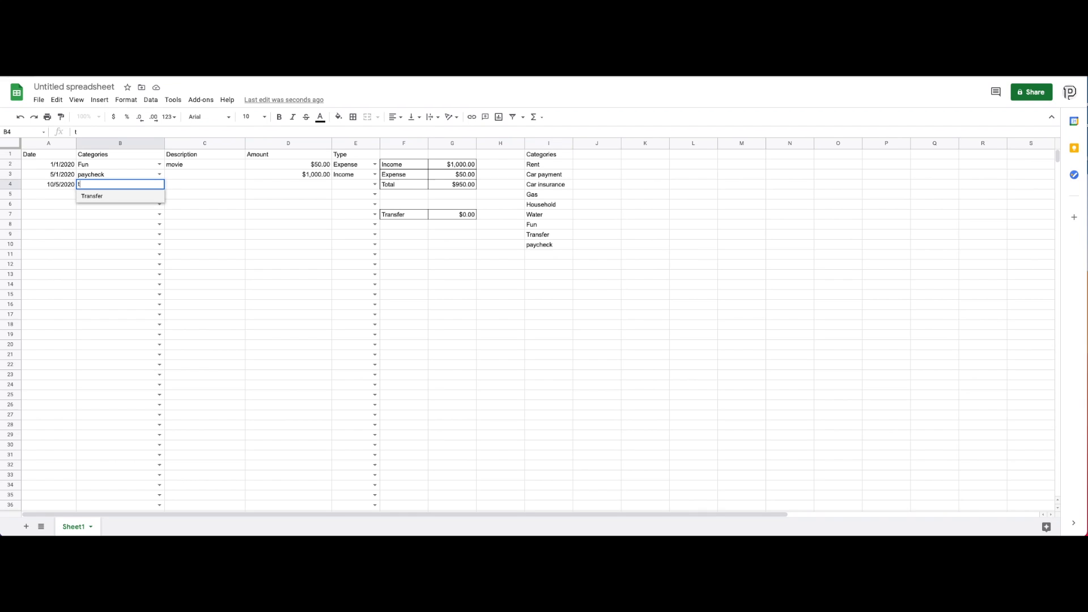
key("Return")
- Complete the row 4 entry with the description Saving, the amount 500 and the type Transfer
left_click(187, 185)
type("Sa")
key("Tab")
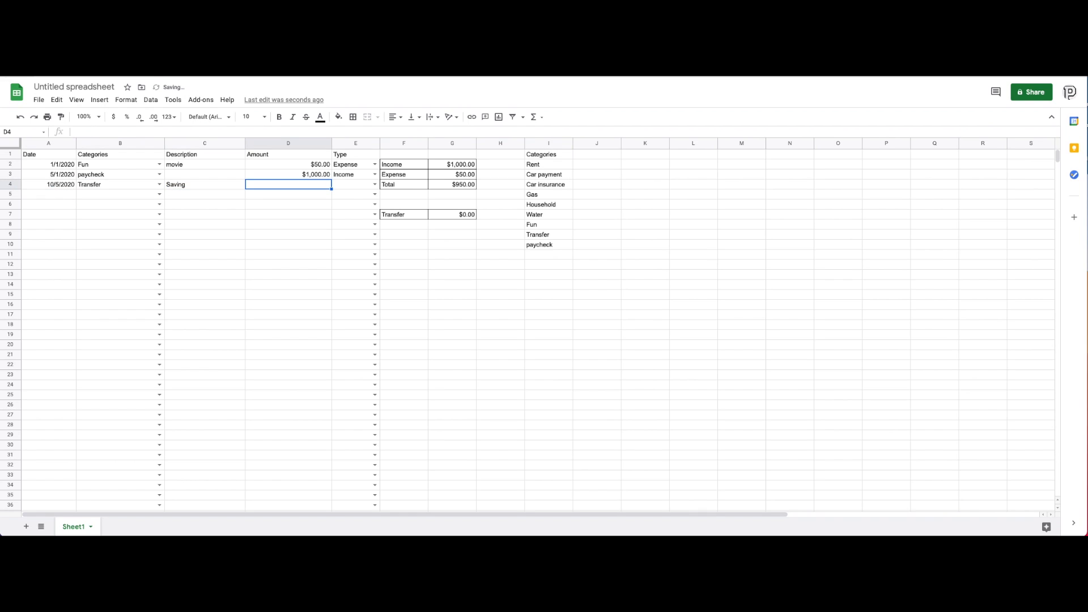
type("500")
key("Tab")
left_click(374, 184)
left_click(347, 222)
left_click(454, 248)
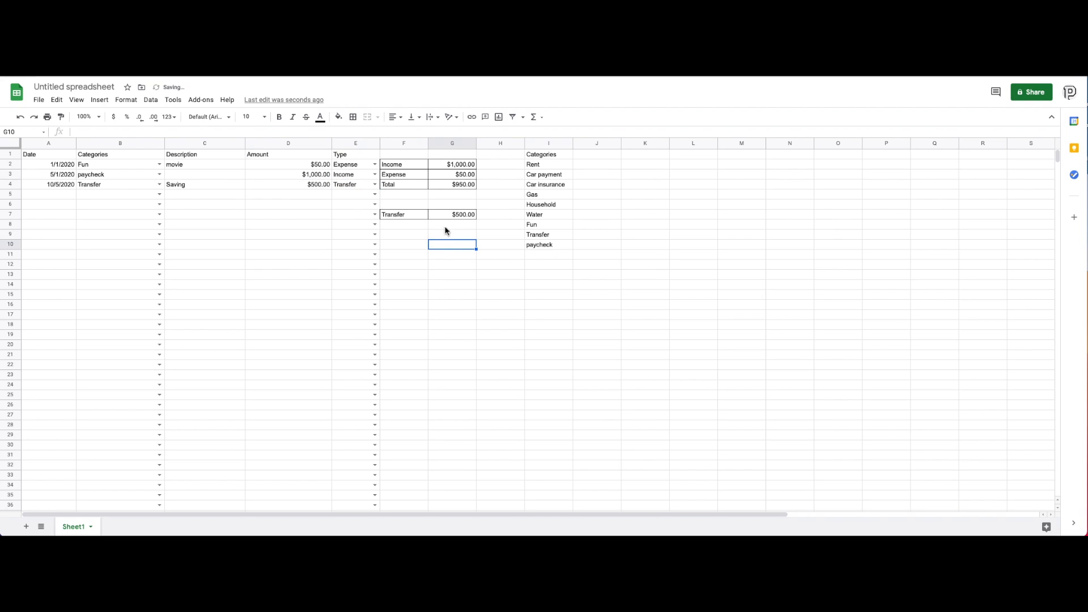
- Start a fourth entry in row 5 with the date 10/06/21 and the category Transfer
left_click(64, 196)
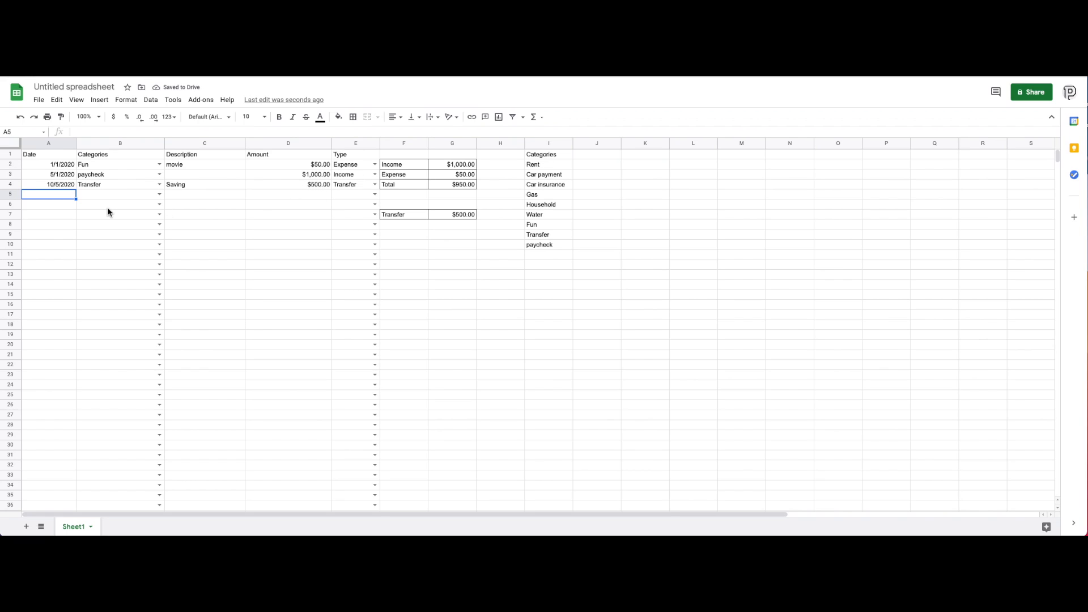
type("10/06/21")
key("Tab")
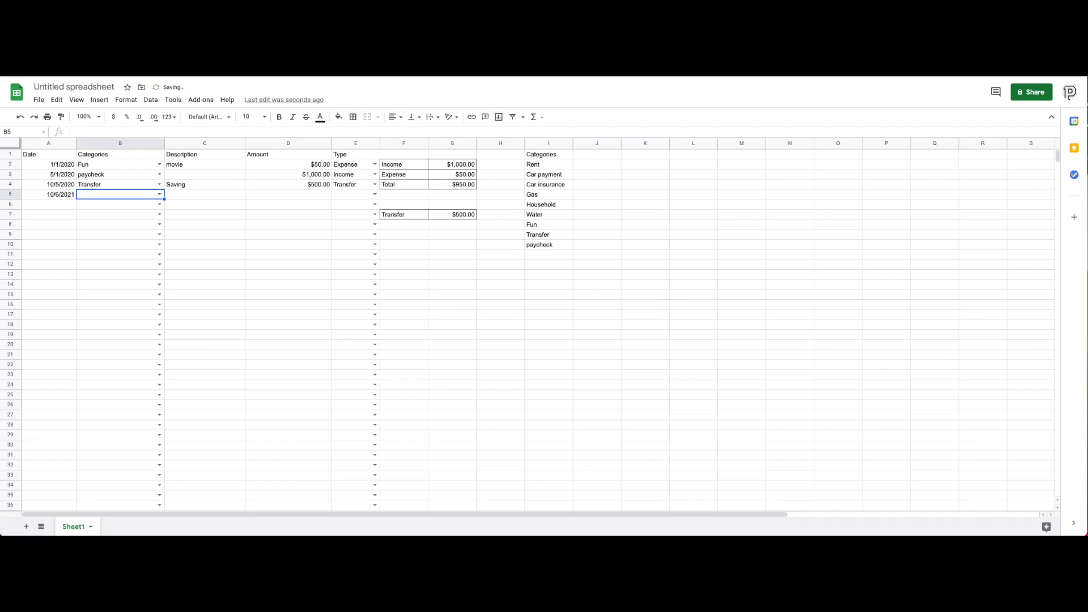
left_click(159, 194)
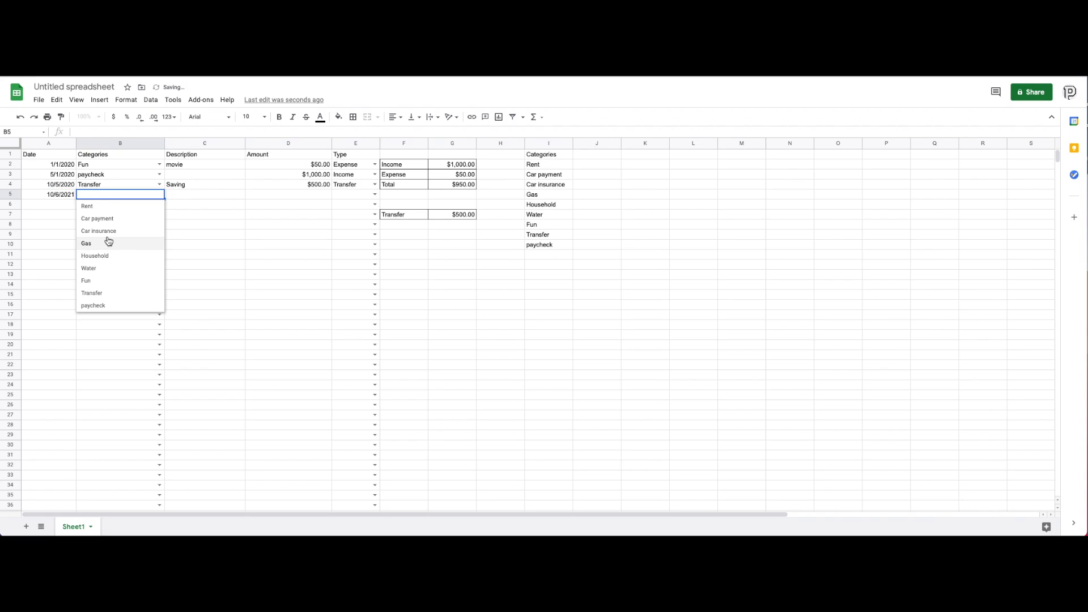
left_click(84, 295)
- Complete the row 5 entry with the description Saving, the amount 500 and the type Transfer
left_click(183, 198)
type("s")
key("Tab")
type("5")
key("Tab")
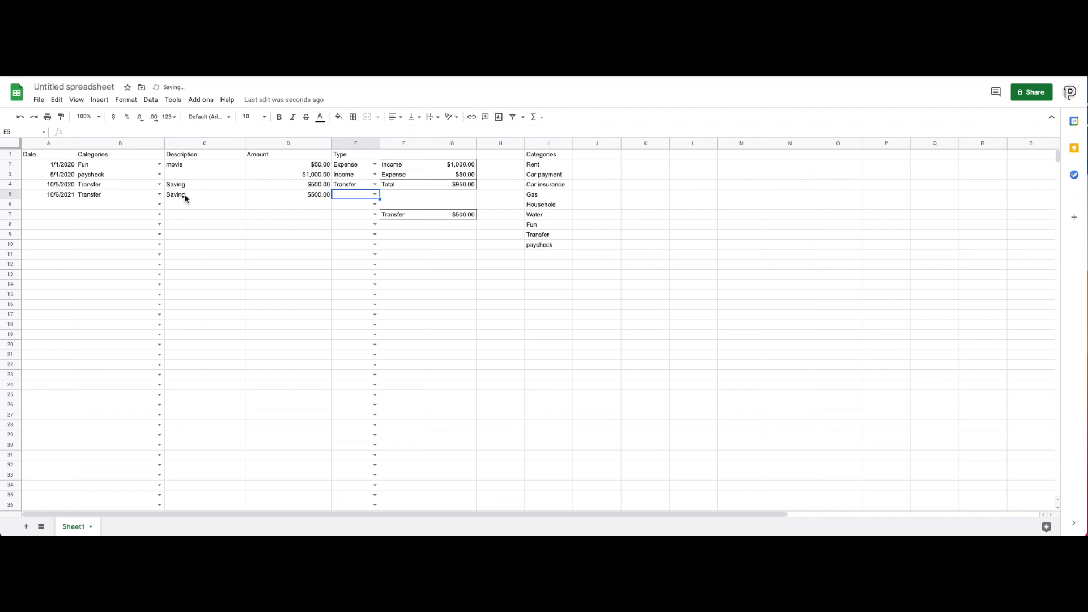
left_click(375, 194)
left_click(357, 228)
left_click(431, 243)
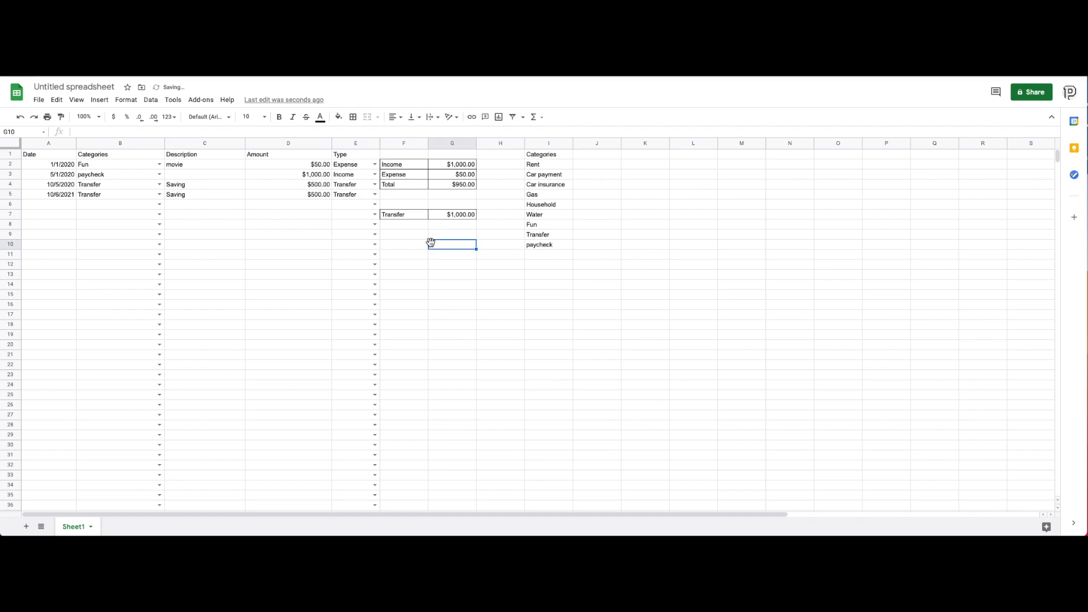
left_click(436, 216)
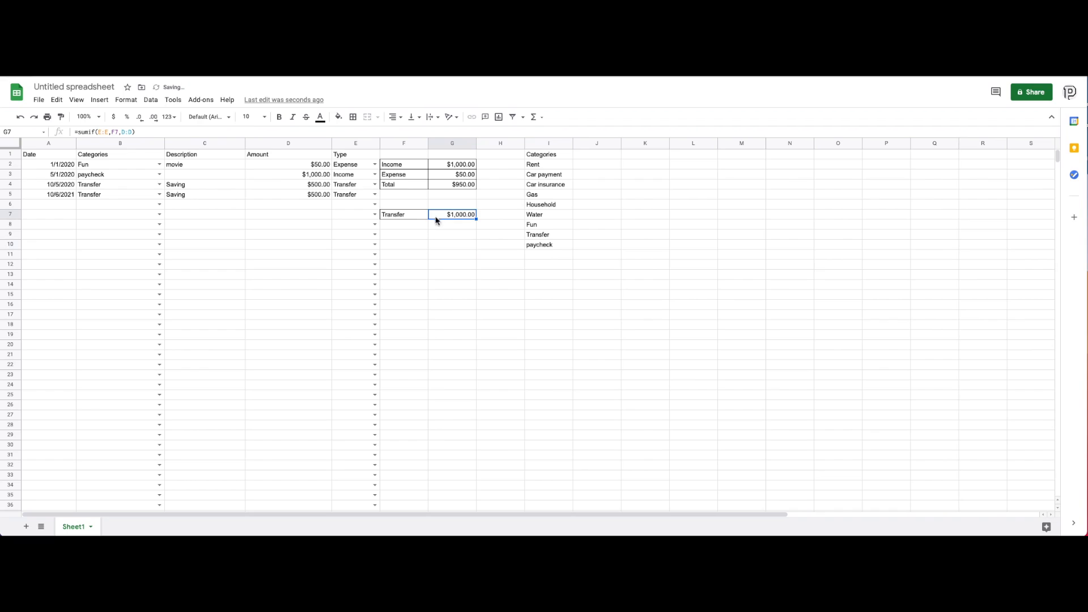
left_click(445, 266)
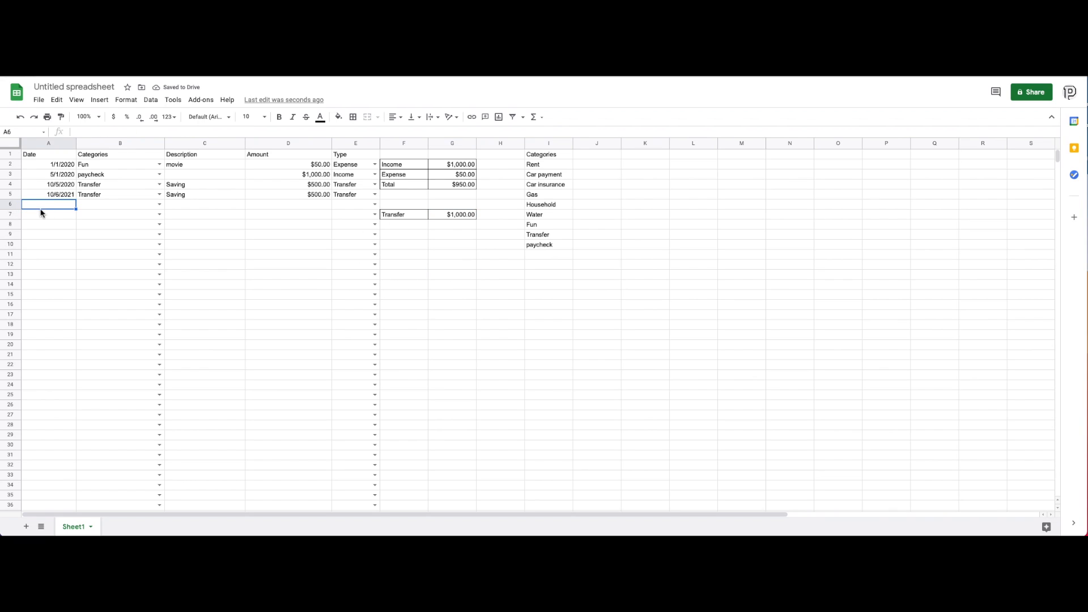
mouse_move(449, 267)
left_mouse_down()
mouse_move(120, 228)
mouse_move(44, 173)
mouse_move(345, 339)
mouse_move(524, 304)
left_mouse_up()
left_click_drag(660, 314, 622, 295)
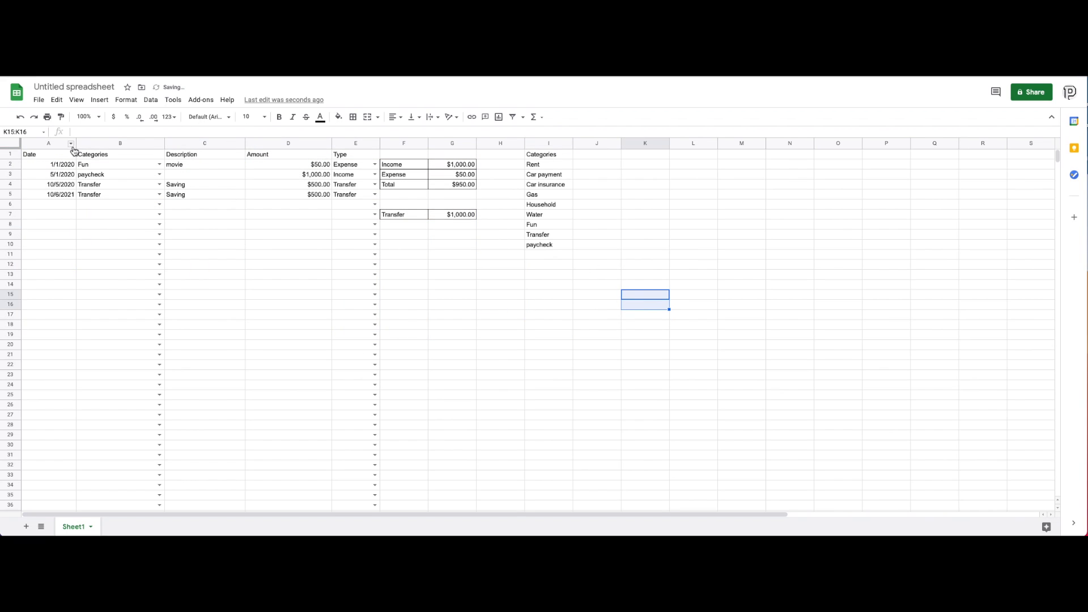
- Make the header row A1:E1 bold and set its font size to 11
left_click_drag(49, 158, 344, 163)
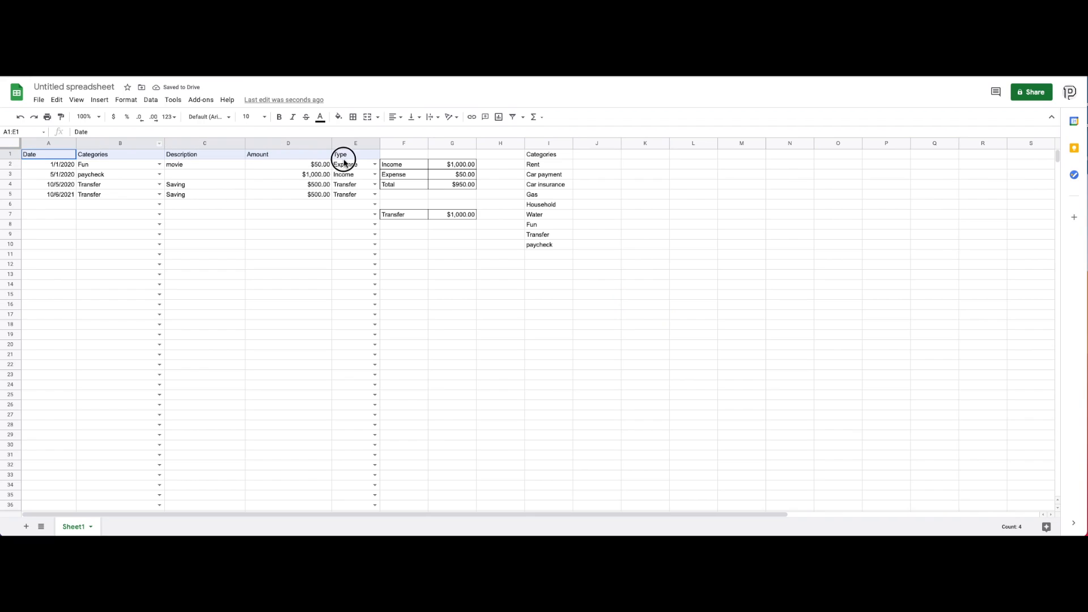
left_click(278, 117)
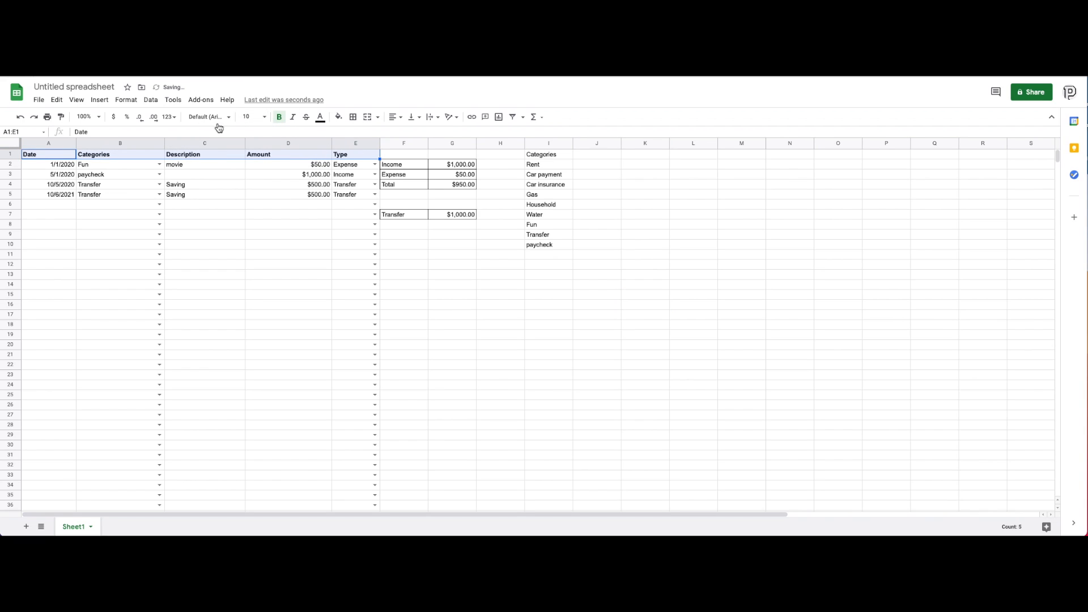
left_click(263, 117)
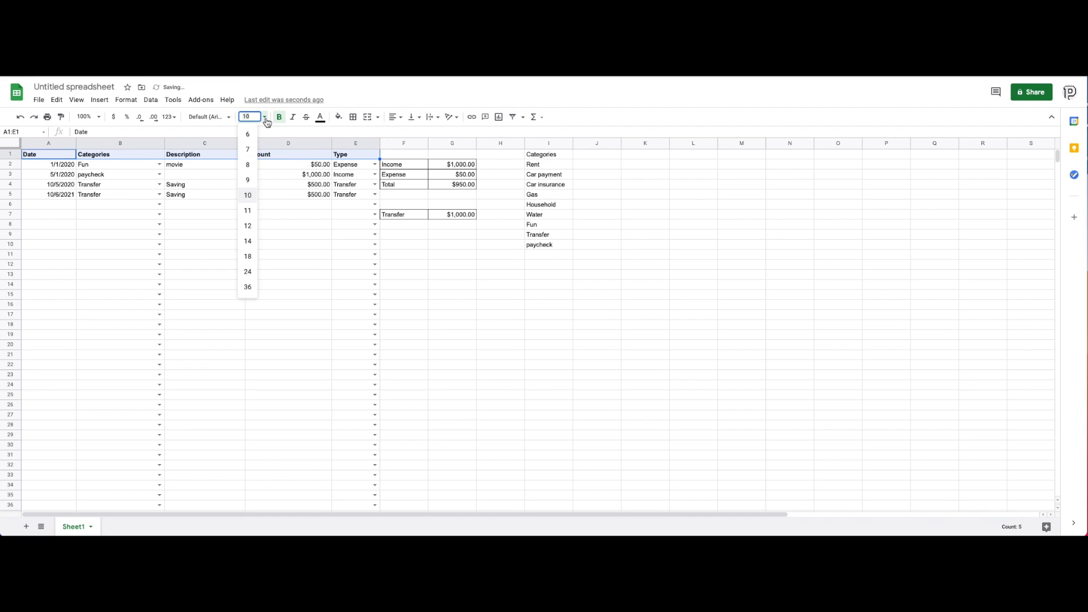
left_click(248, 211)
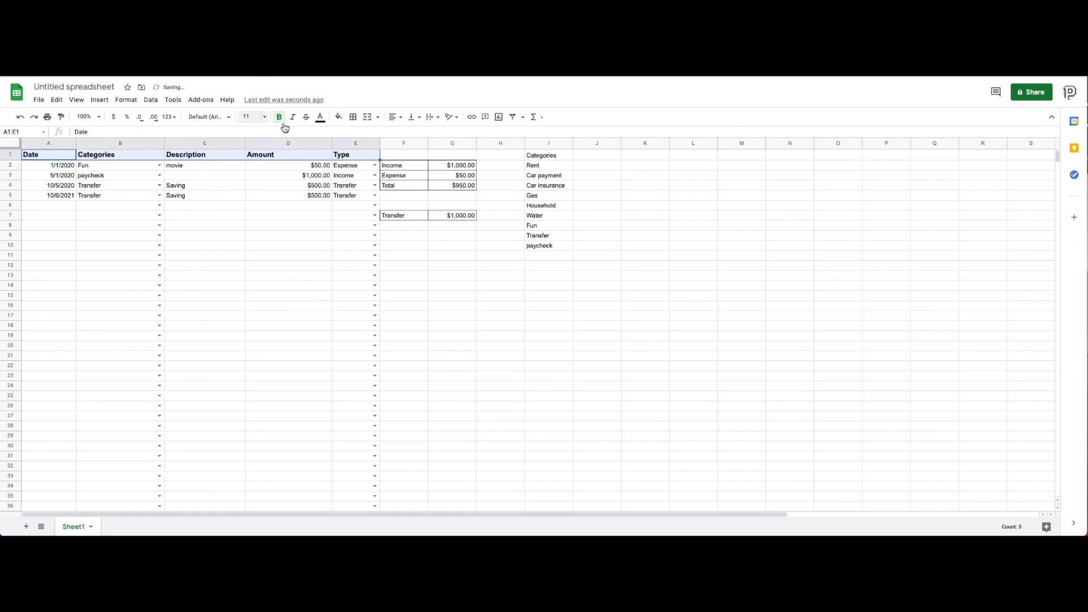
- Give the header cells A1:E1 white text on a medium green fill
left_click(320, 116)
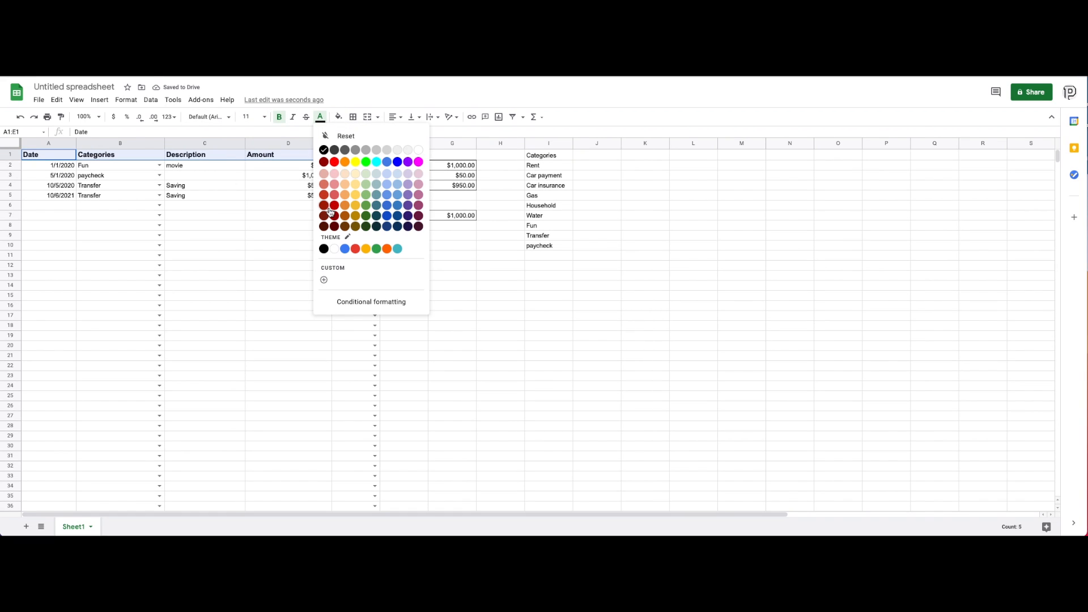
left_click(418, 150)
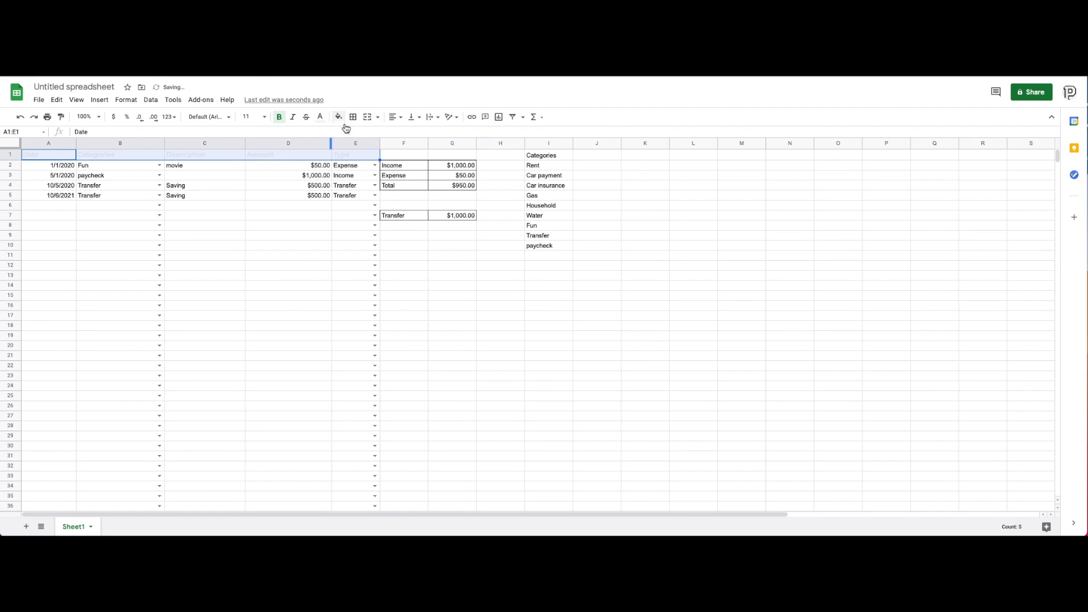
left_click(339, 117)
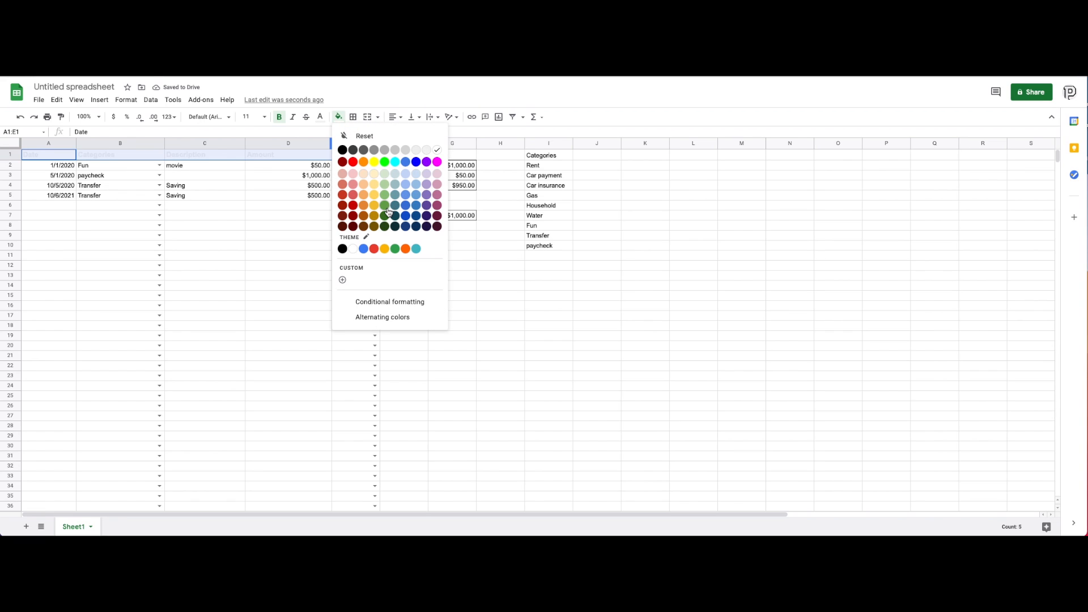
left_click(385, 206)
left_click(452, 265)
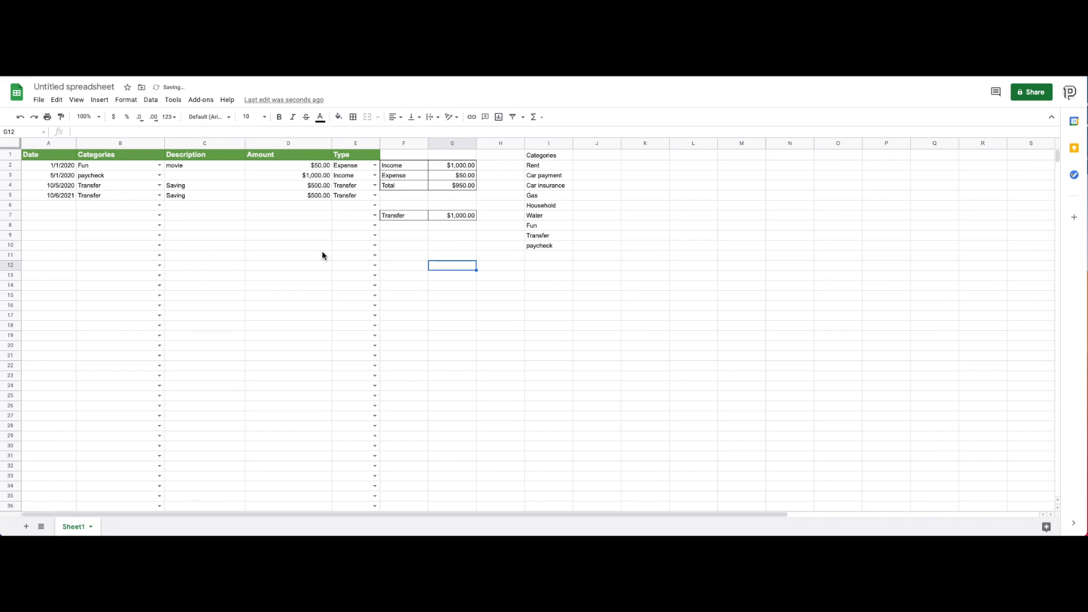
- Fill the Income label in F2 with the header's green and the Expense label in F3 with red
left_click(406, 164)
left_click(338, 117)
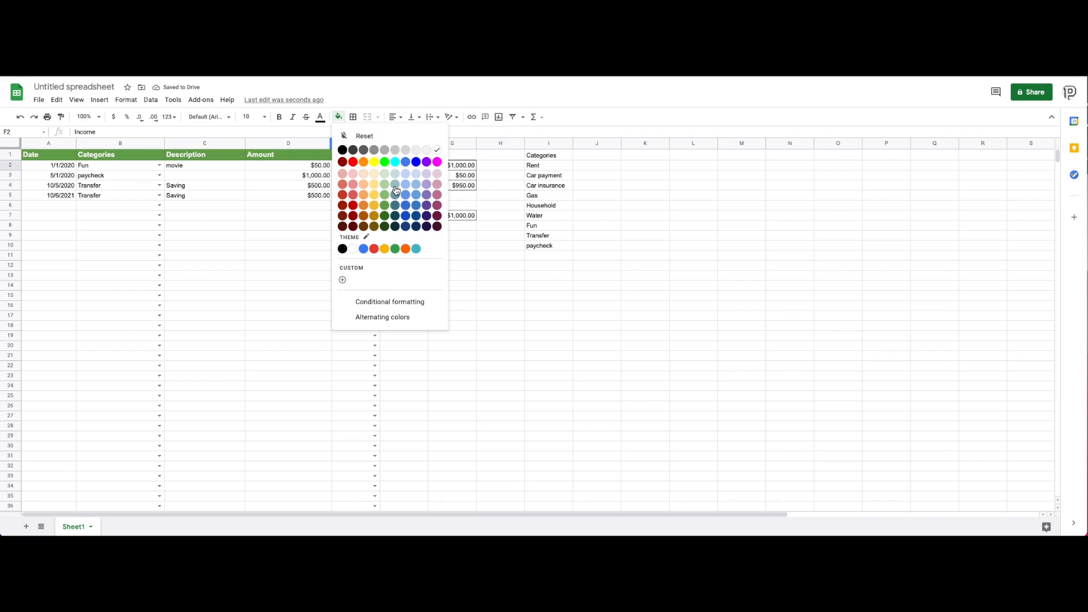
left_click(385, 205)
left_click(396, 176)
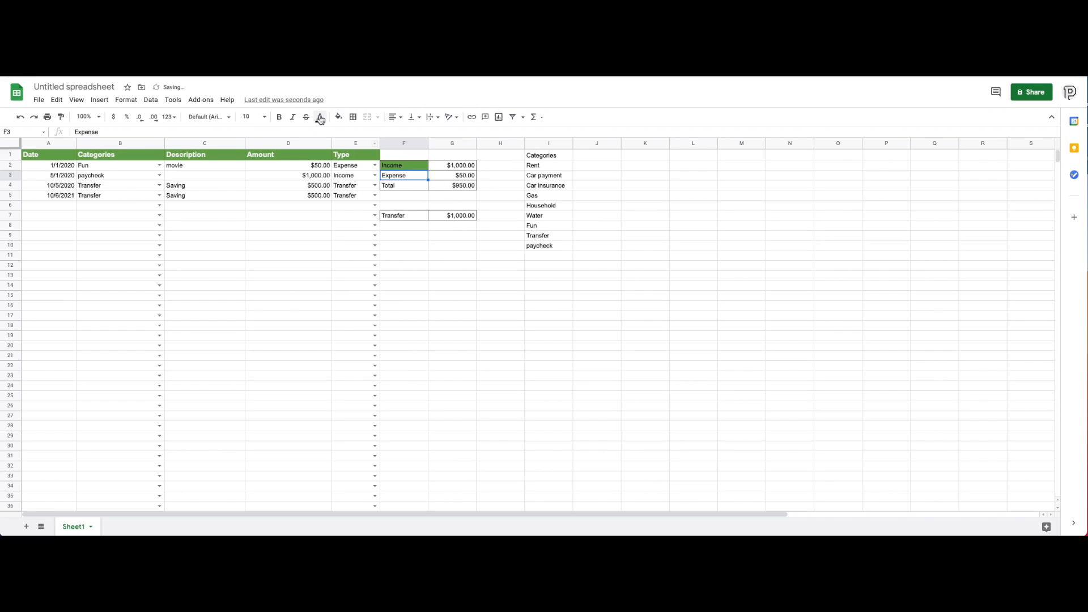
left_click(339, 116)
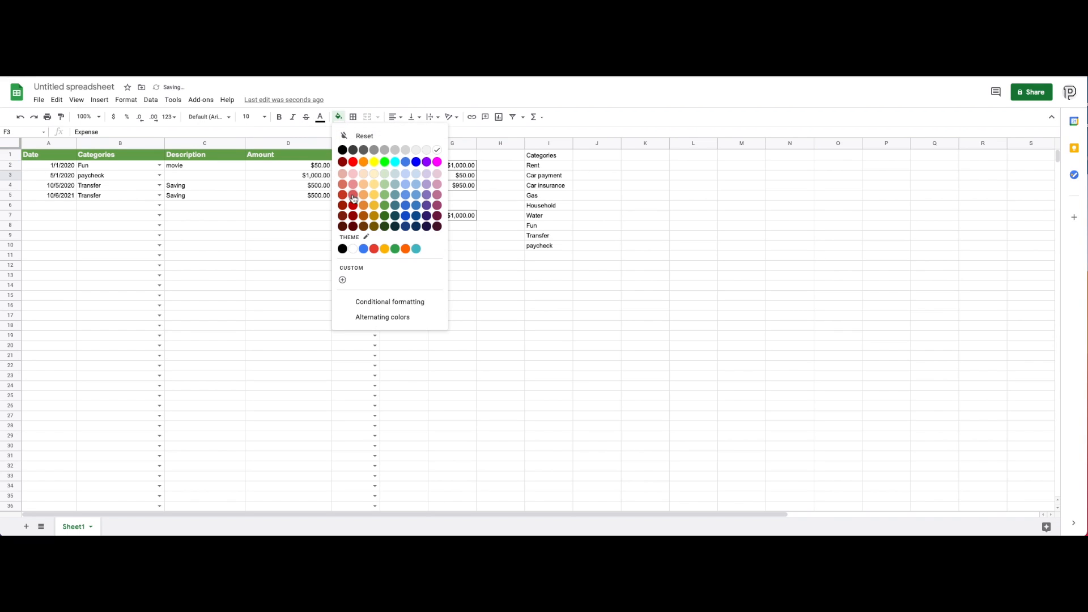
left_click(353, 163)
- Fill the Transfer label in cell F7 with yellow
left_click(411, 217)
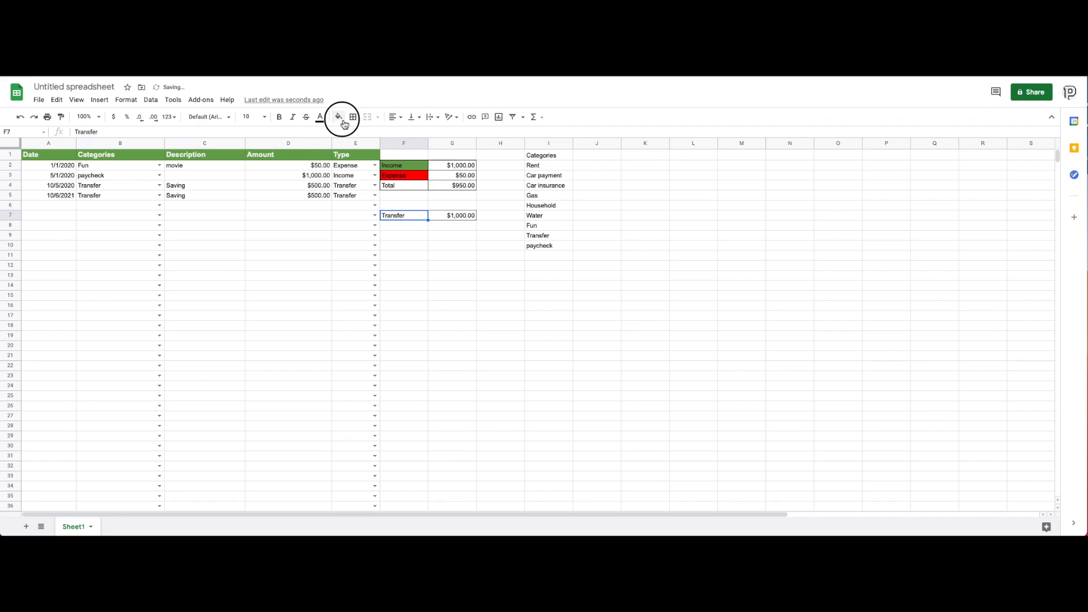
left_click(339, 117)
left_click(384, 164)
left_click(421, 263)
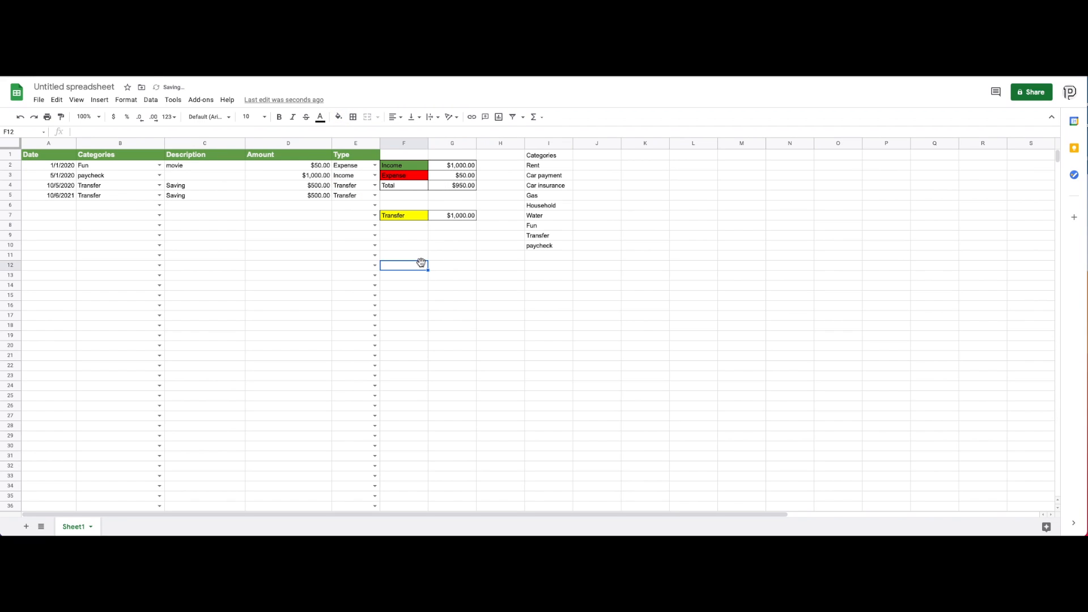
- Make the Categories list heading in cell I1 bold
left_click(556, 156)
left_click(279, 116)
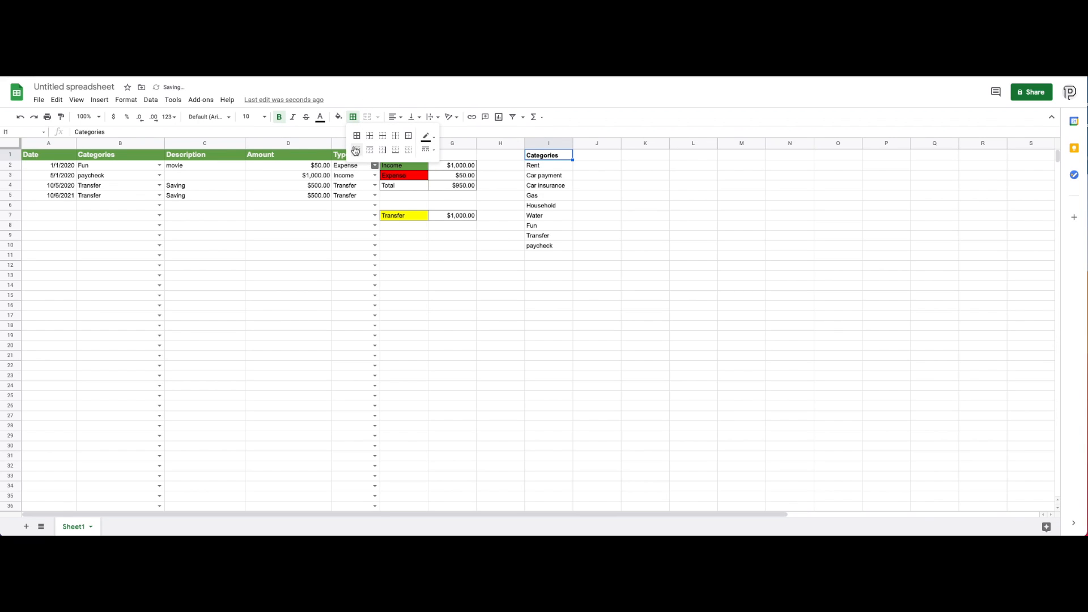
left_click(320, 117)
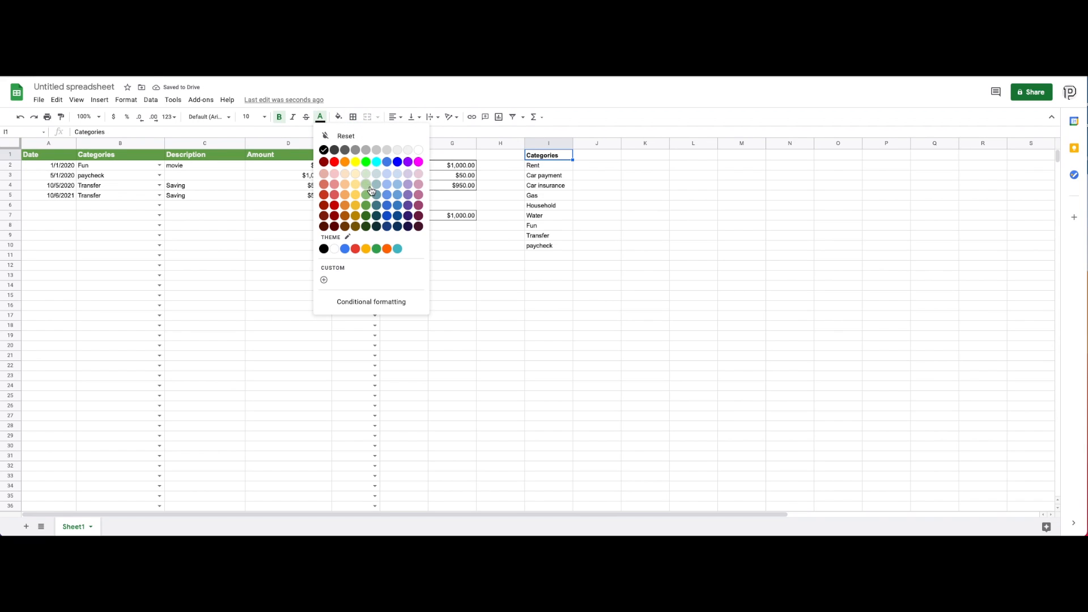
left_click(366, 194)
left_click(479, 286)
left_click(532, 155)
key("ctrl+z")
- Fill the Categories list heading in cell I1 with light blue
left_click(338, 117)
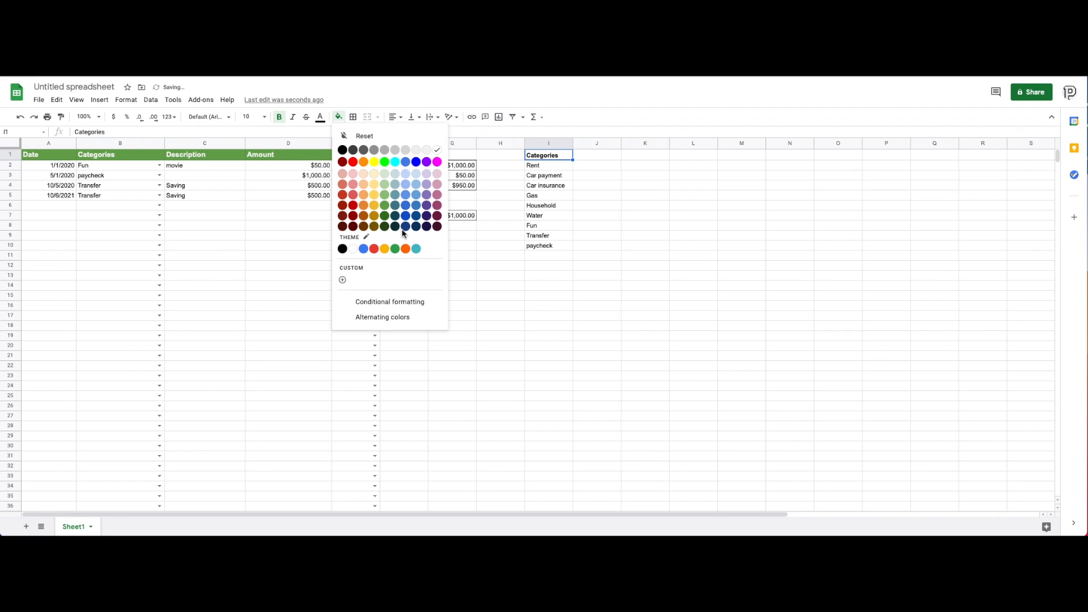
left_click(415, 185)
left_click(487, 305)
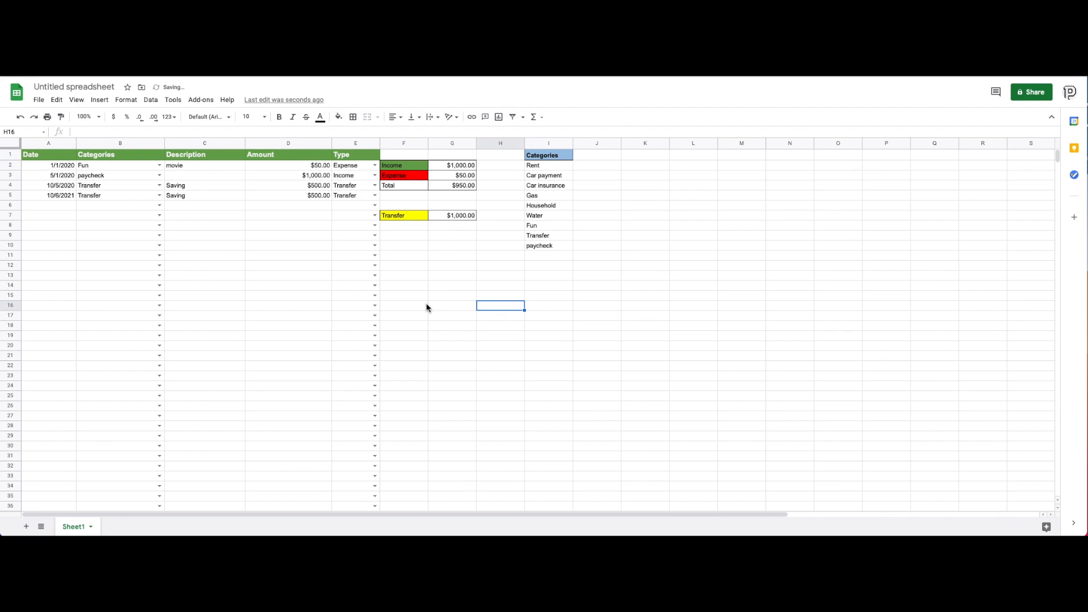